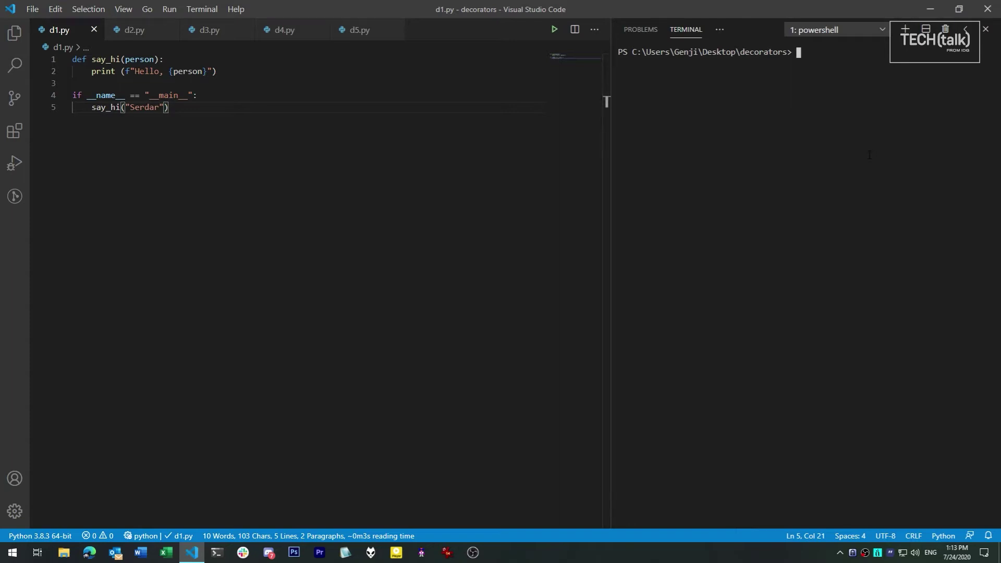
Run d1.py in the terminal to print 'Hello, Serdar', then bring up d2.py.
drag(219, 71, 72, 58)
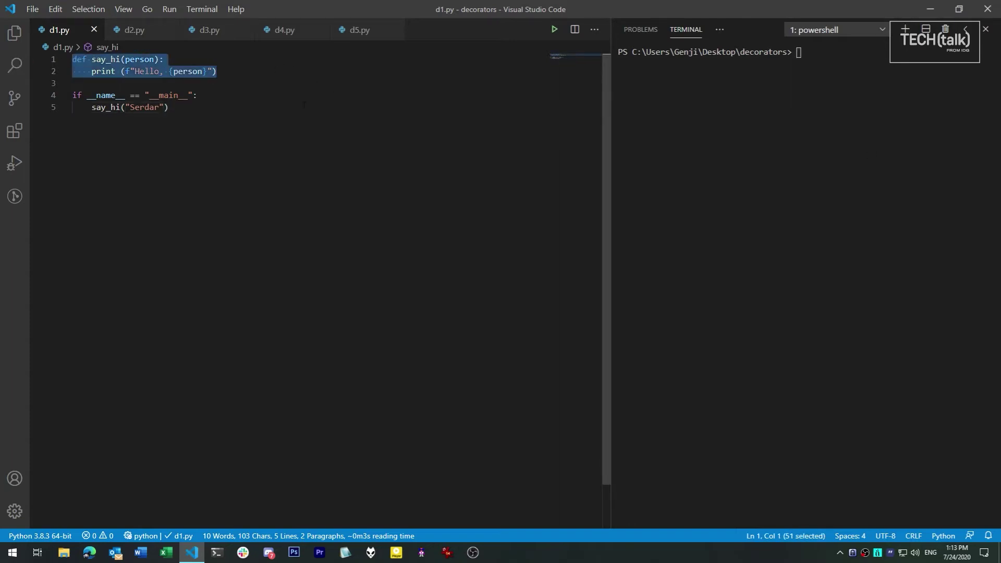
click(866, 112)
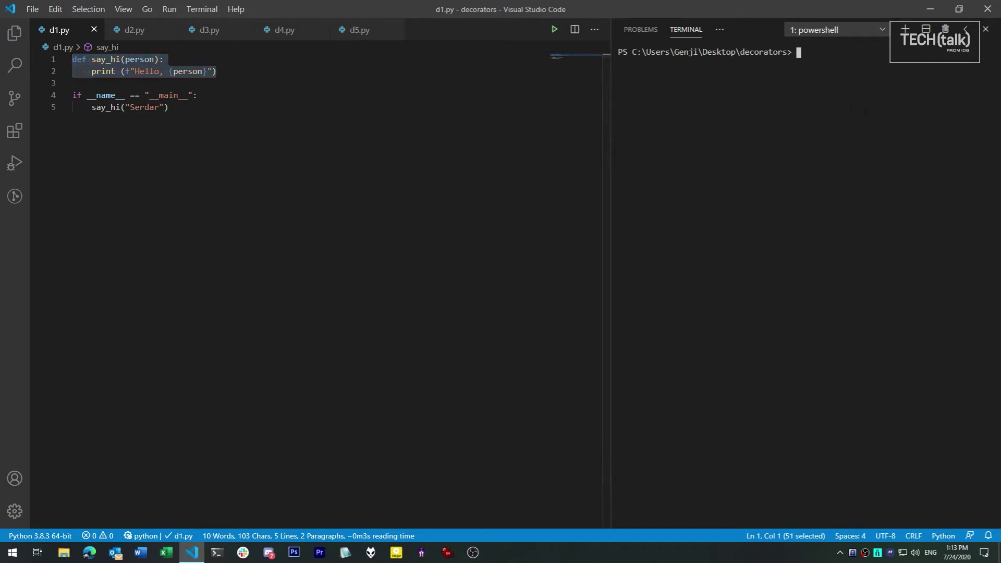
text(py .\d1.py)
key(Return)
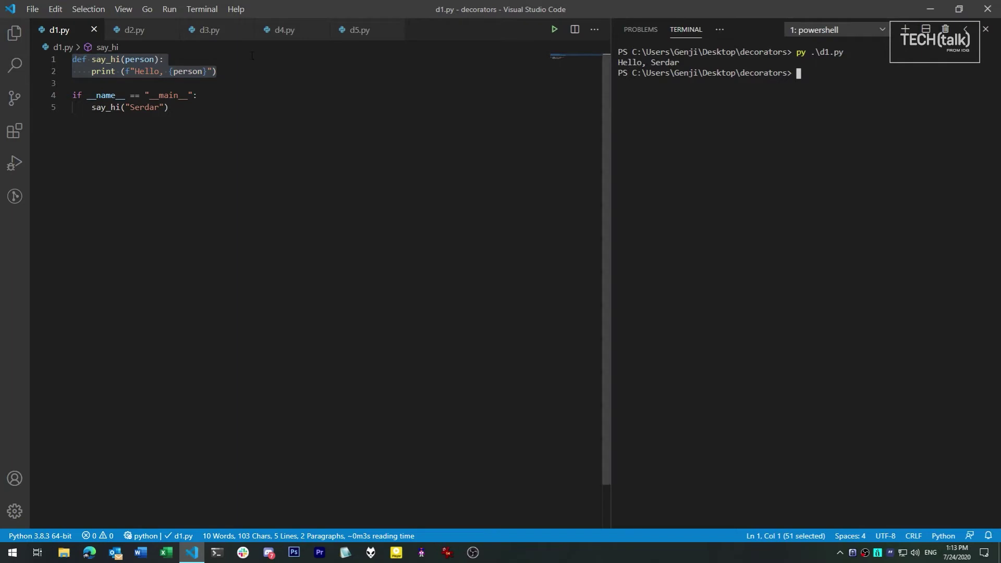
click(138, 36)
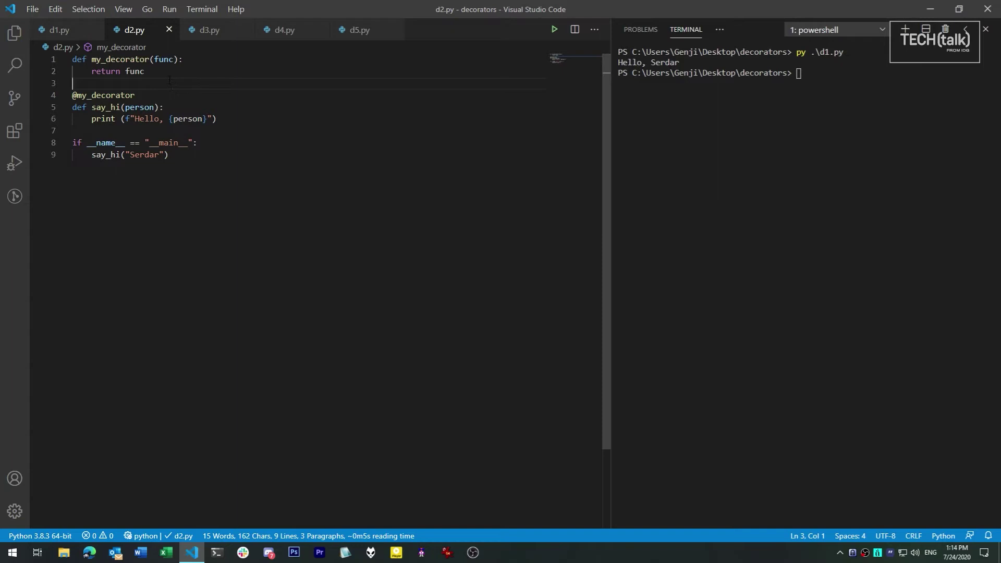
Walk through d2.py's my_decorator, which returns func, and its use on say_hi.
drag(135, 95, 52, 95)
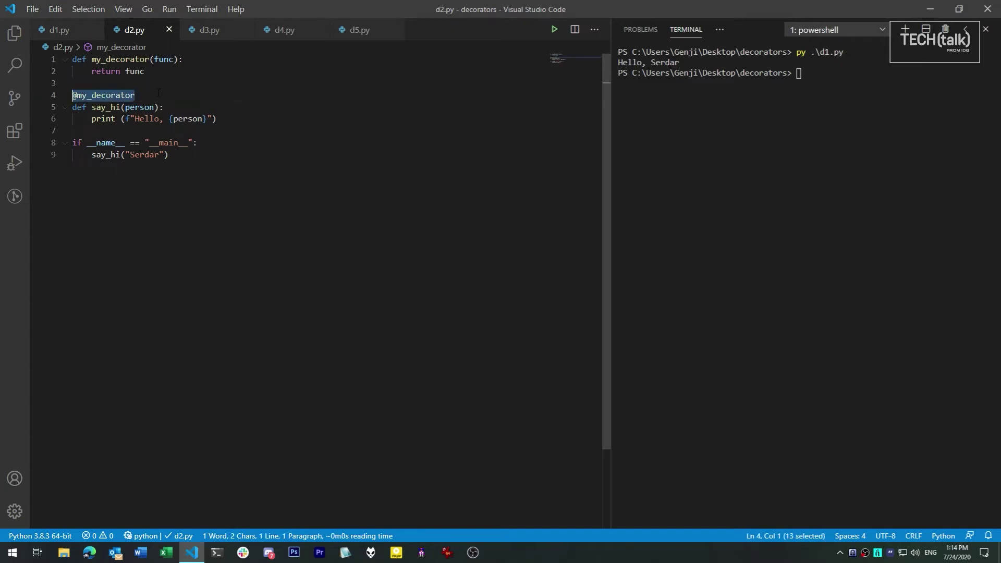
drag(161, 73, 53, 56)
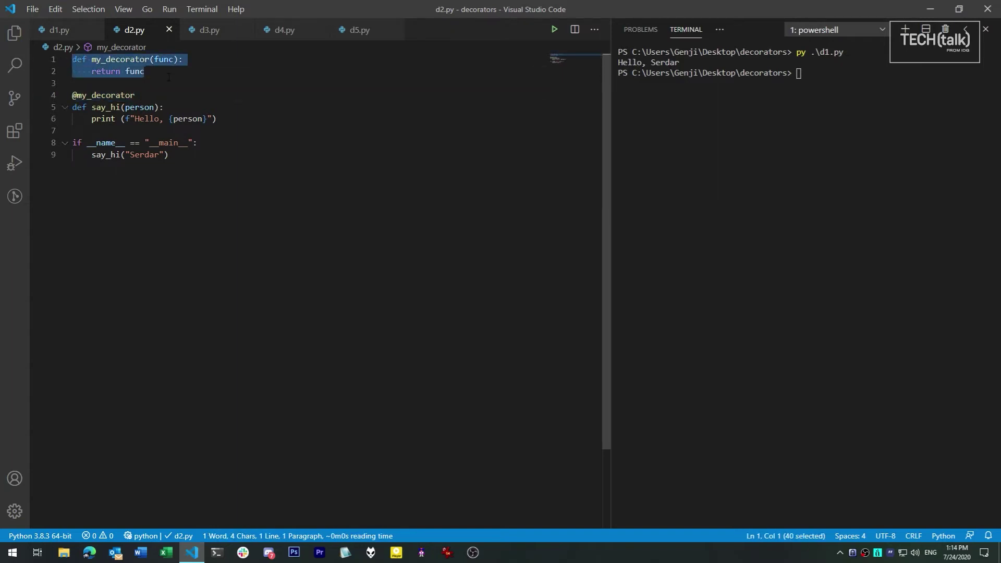
double_click(166, 59)
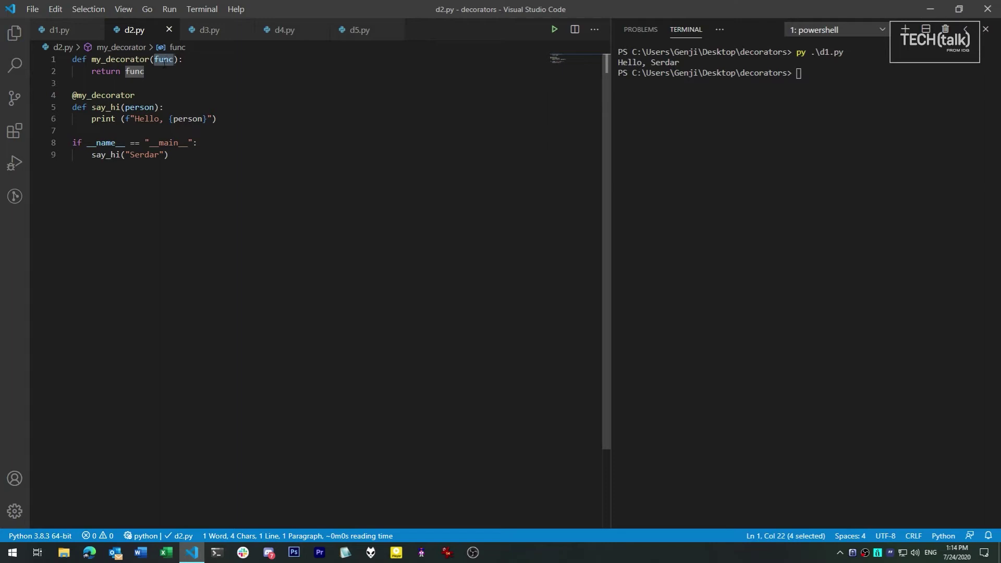
key(Down)
key(shift+Home)
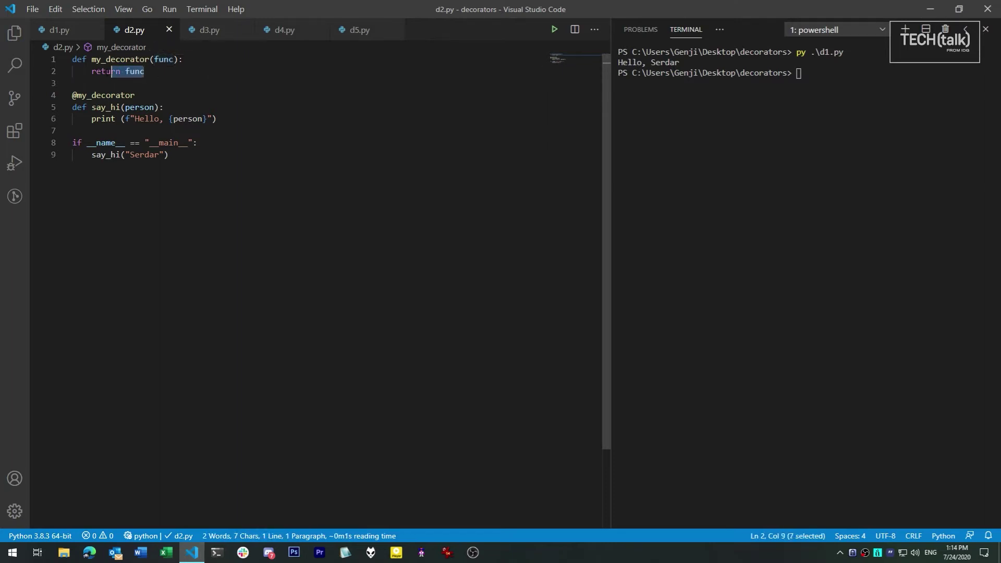
key(End)
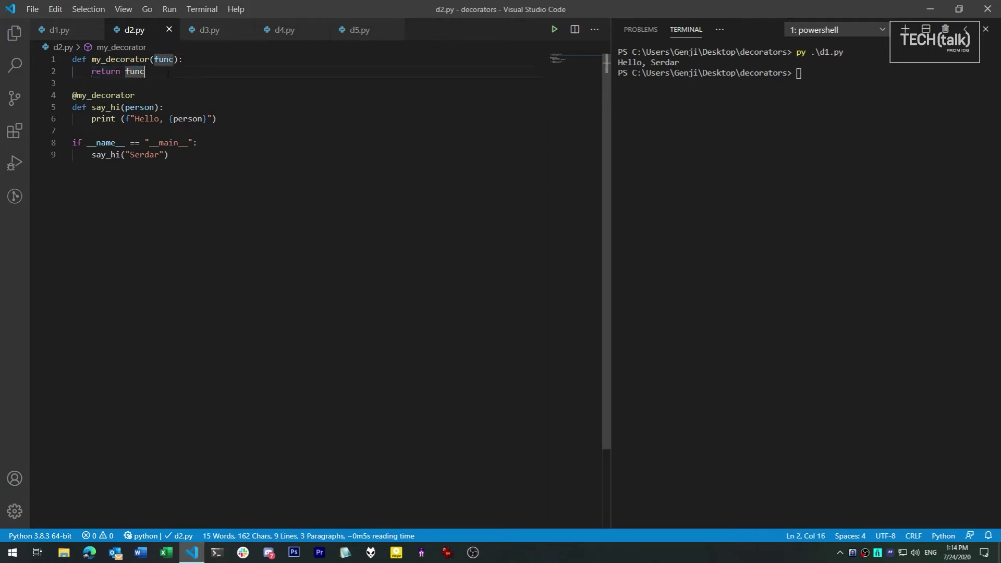
mouse_move(163, 59)
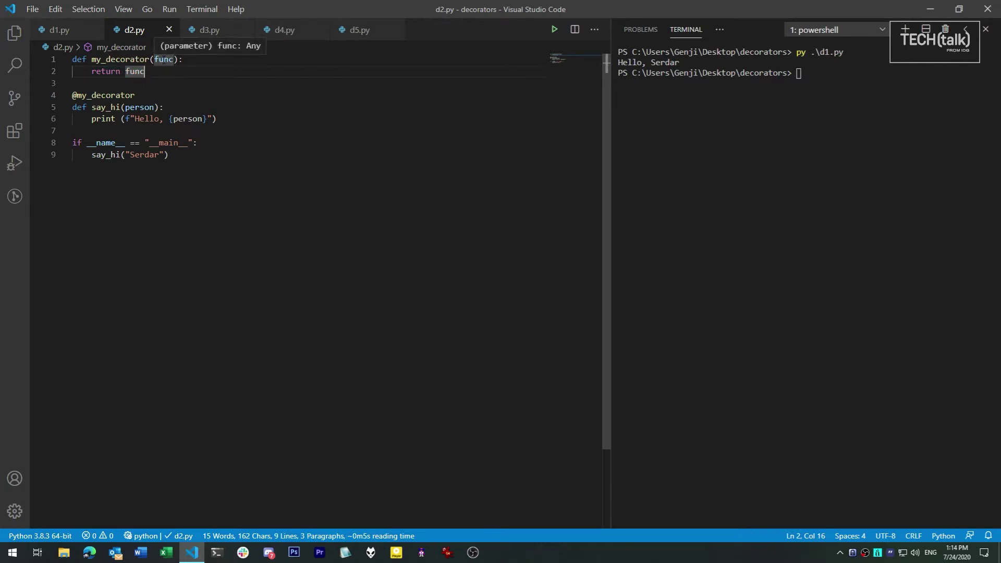
double_click(106, 107)
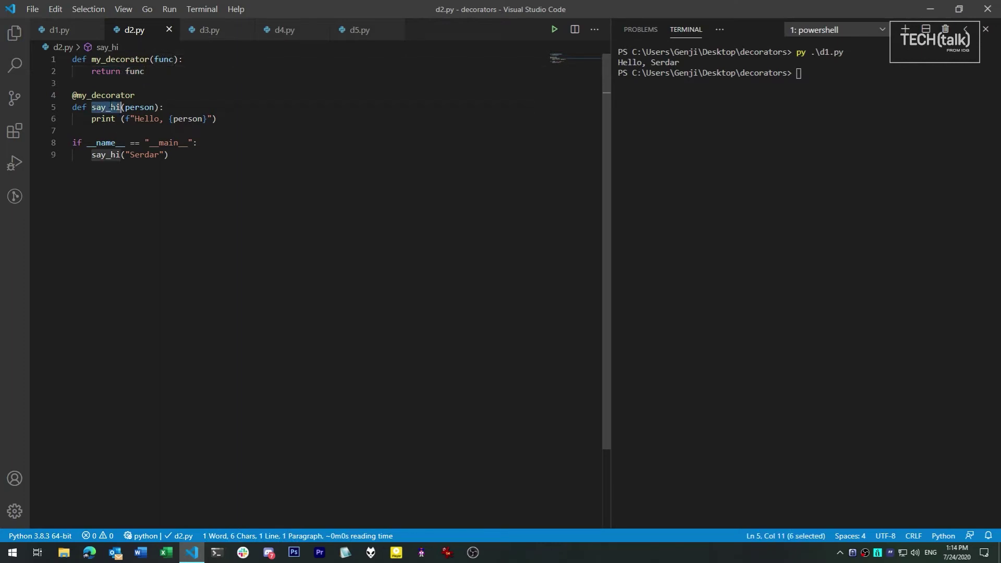
click(170, 71)
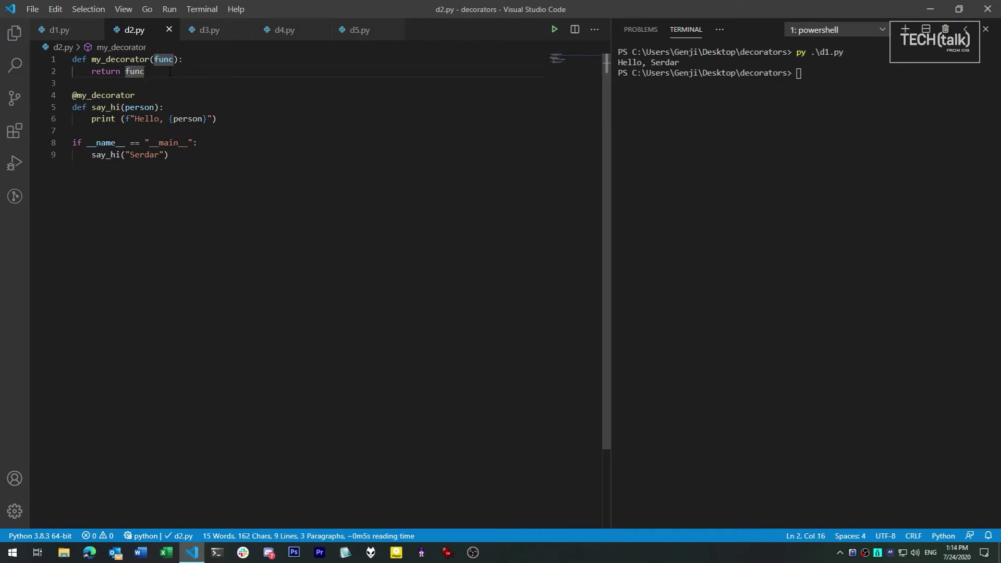
Run d2.py via 'py d2' to print 'Hello, Serdar', then bring up d3.py.
click(927, 217)
text(py .\d2)
key(Tab)
key(Return)
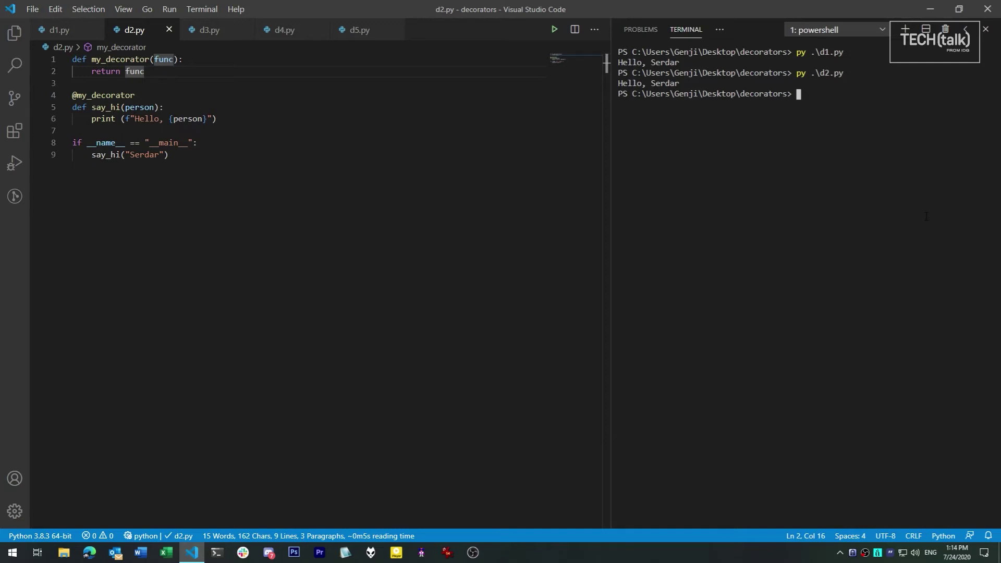
click(266, 136)
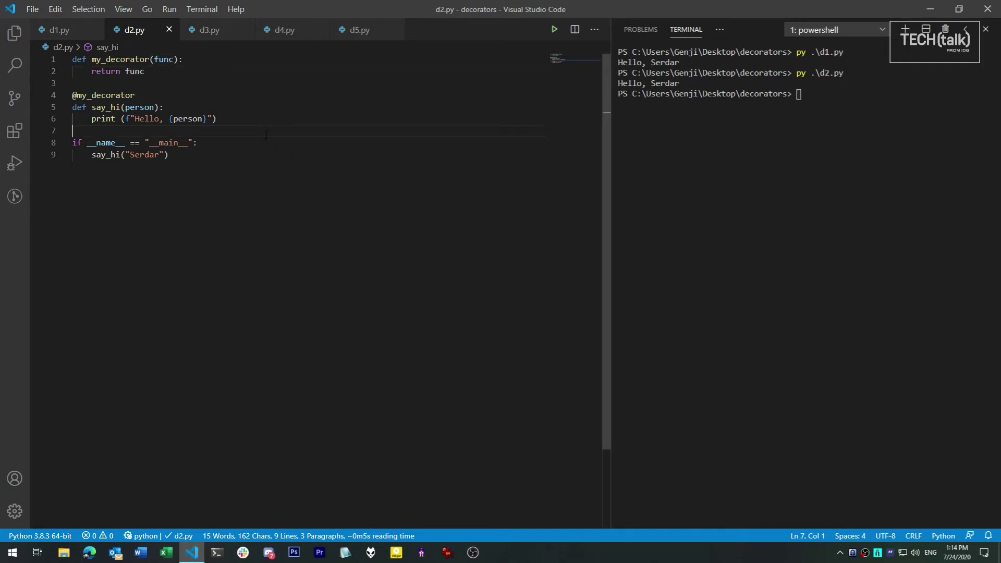
click(201, 37)
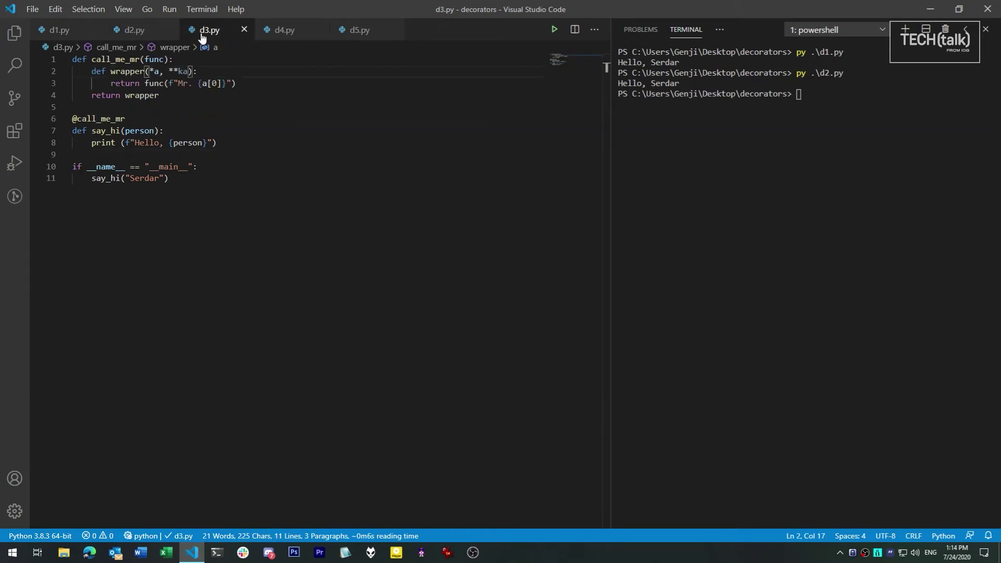
click(262, 154)
double_click(110, 118)
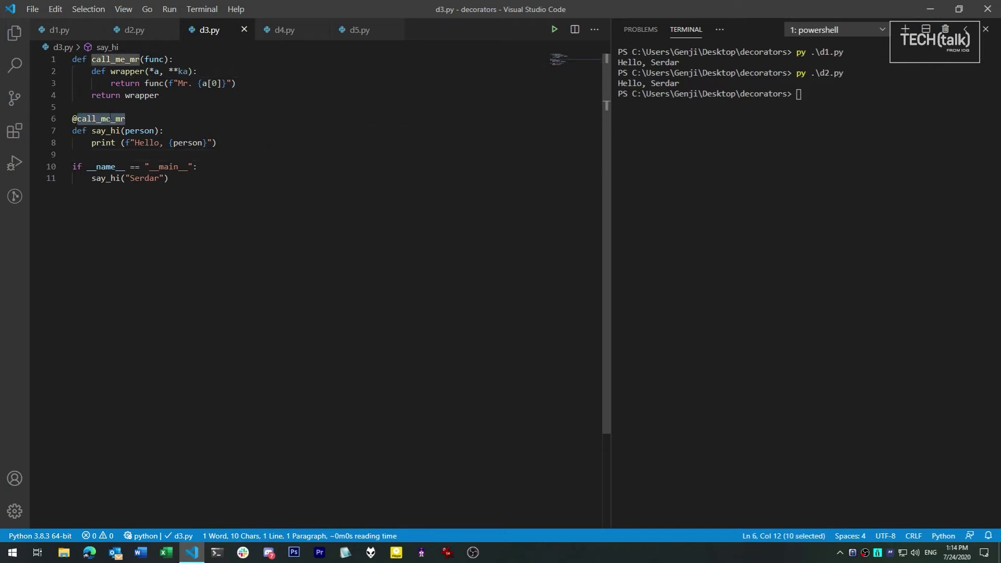
key(F12)
double_click(152, 60)
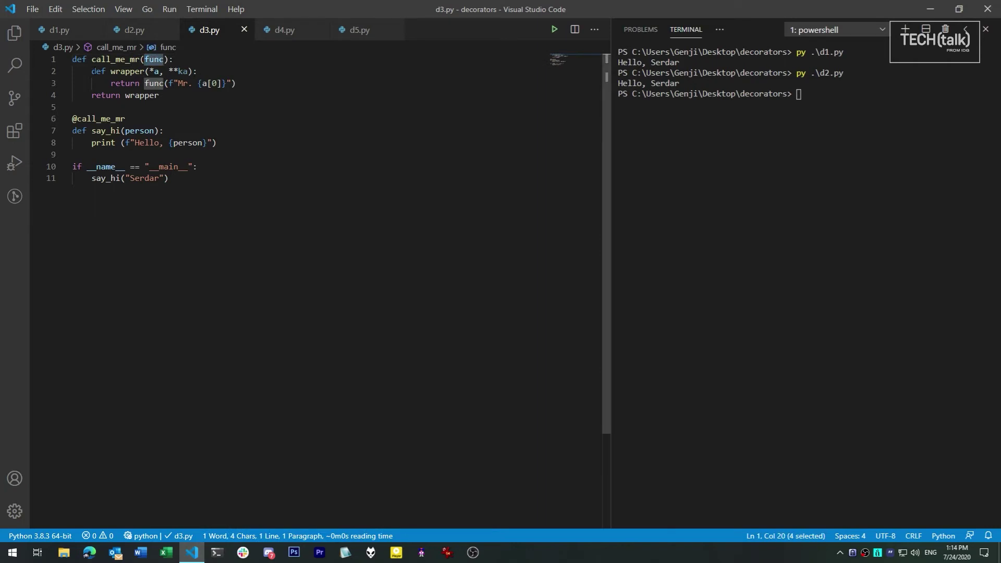
drag(91, 71, 237, 83)
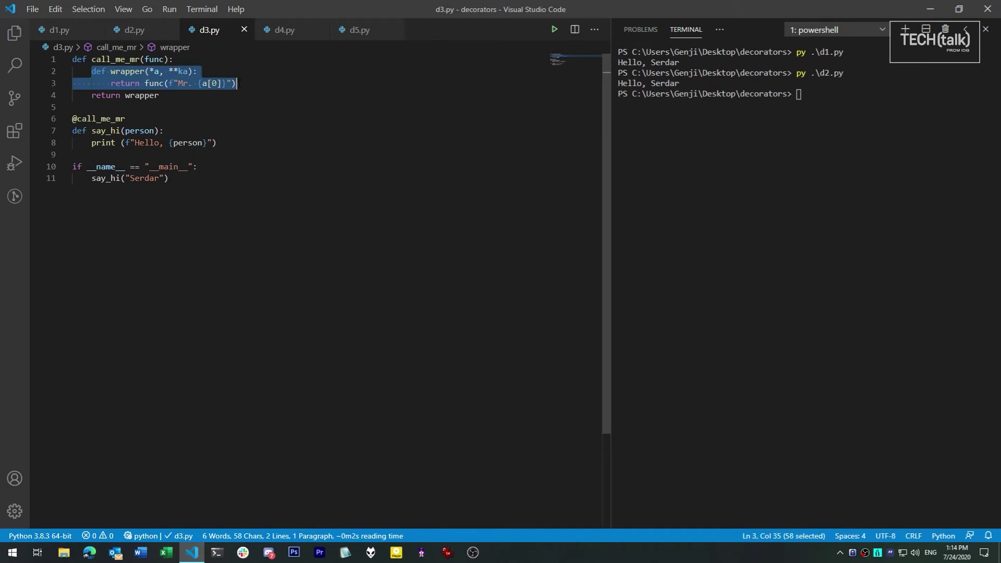
double_click(139, 72)
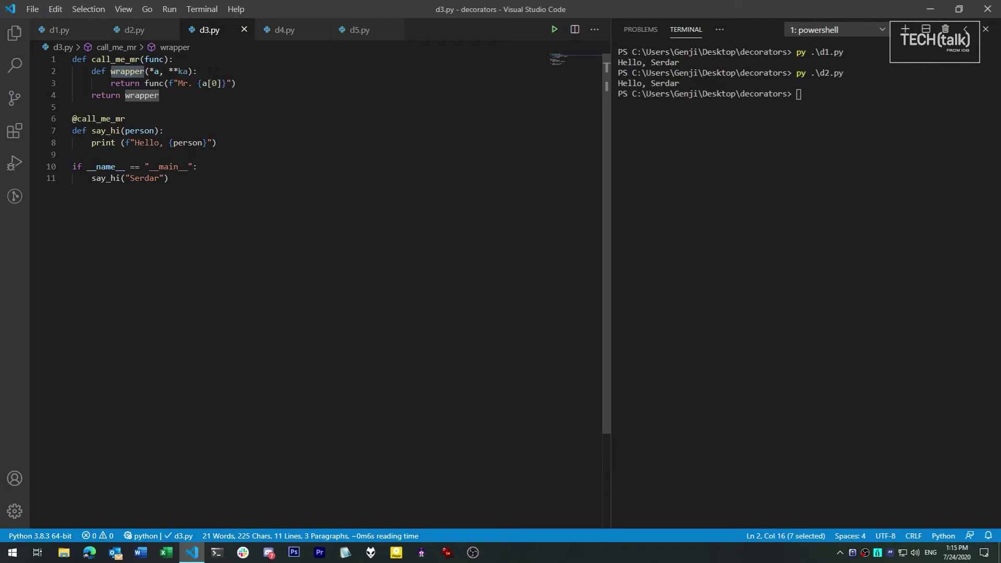
double_click(154, 83)
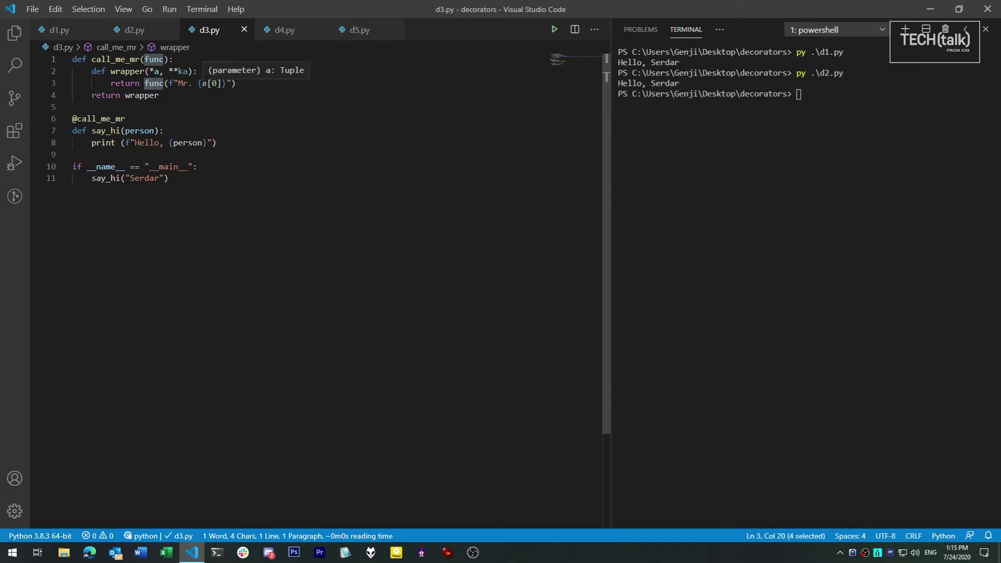
mouse_move(201, 84)
mouse_down()
mouse_move(224, 83)
mouse_move(176, 83)
mouse_up()
double_click(153, 83)
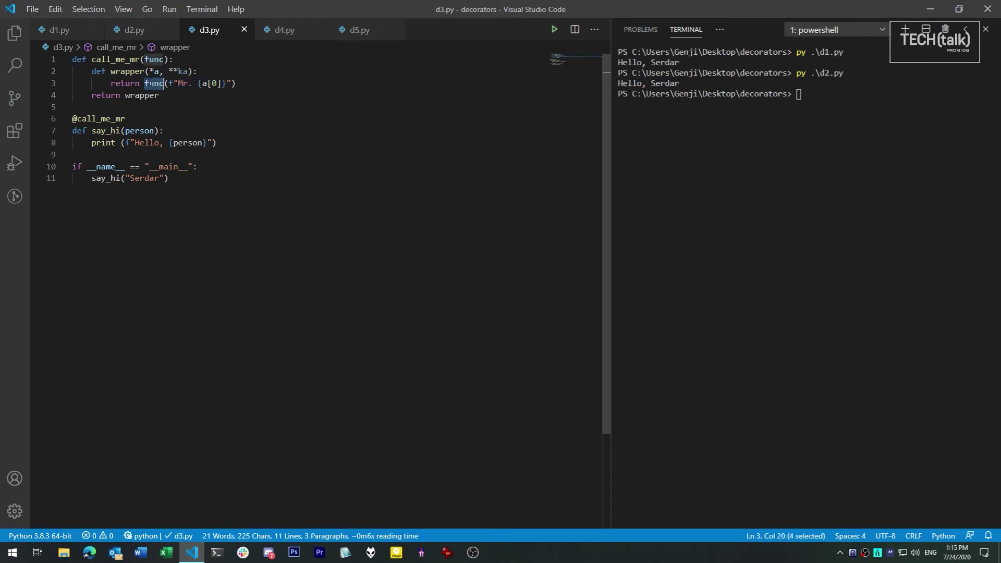
double_click(107, 131)
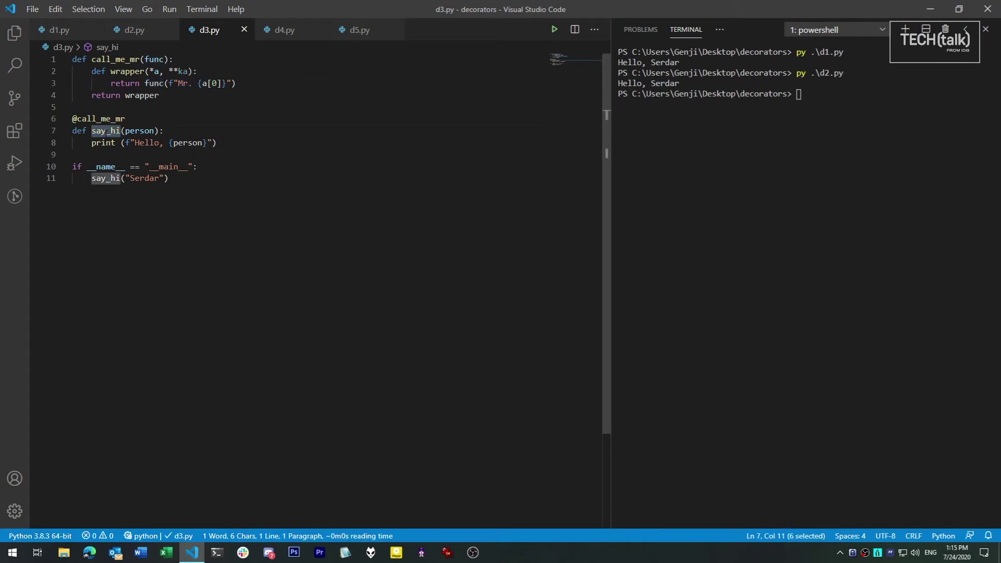
click(248, 83)
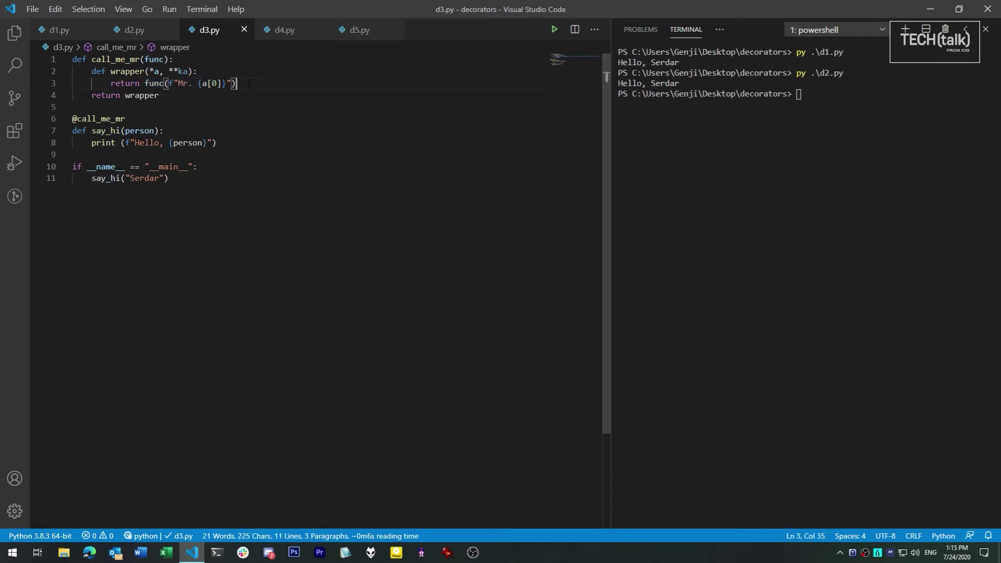
drag(194, 71, 146, 71)
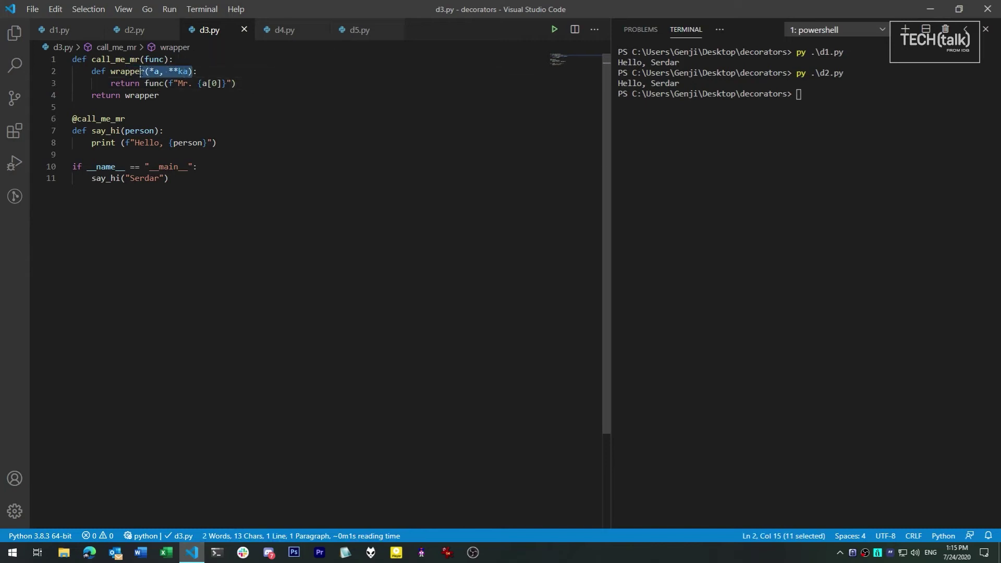
click(245, 84)
key(Left)
key(Left)
key(Left)
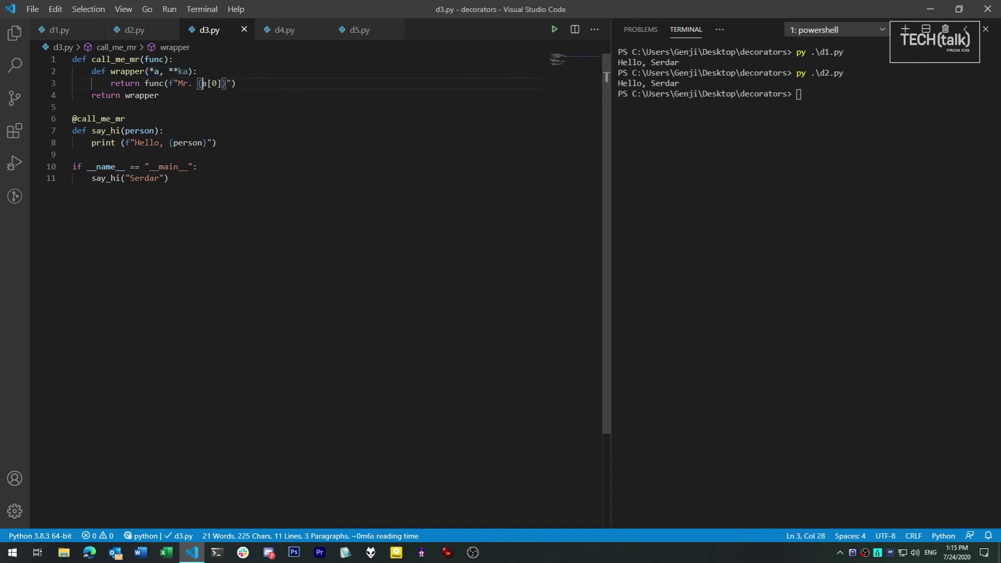
key(shift+Right)
key(shift+Right)
key(shift+Right)
double_click(144, 131)
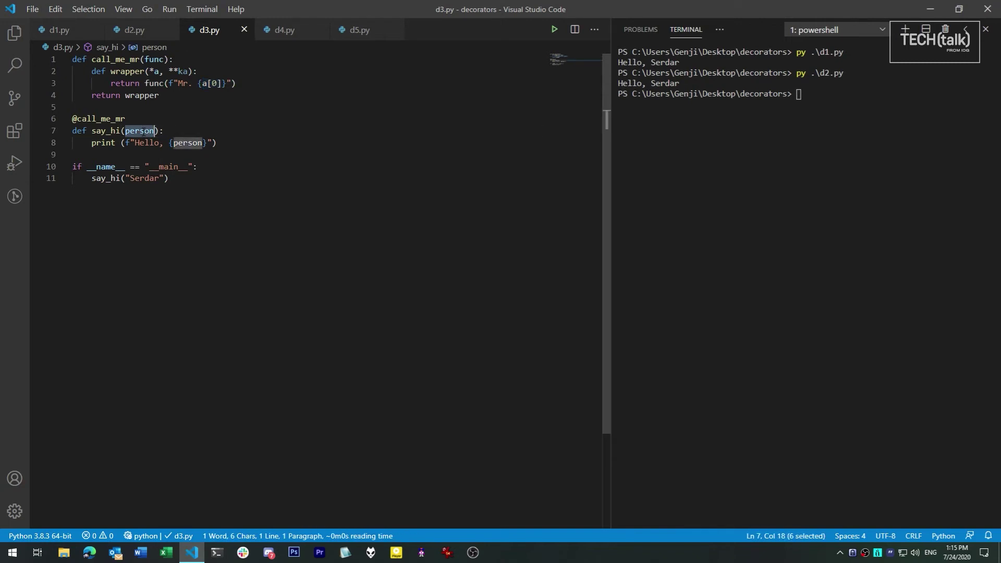
click(243, 84)
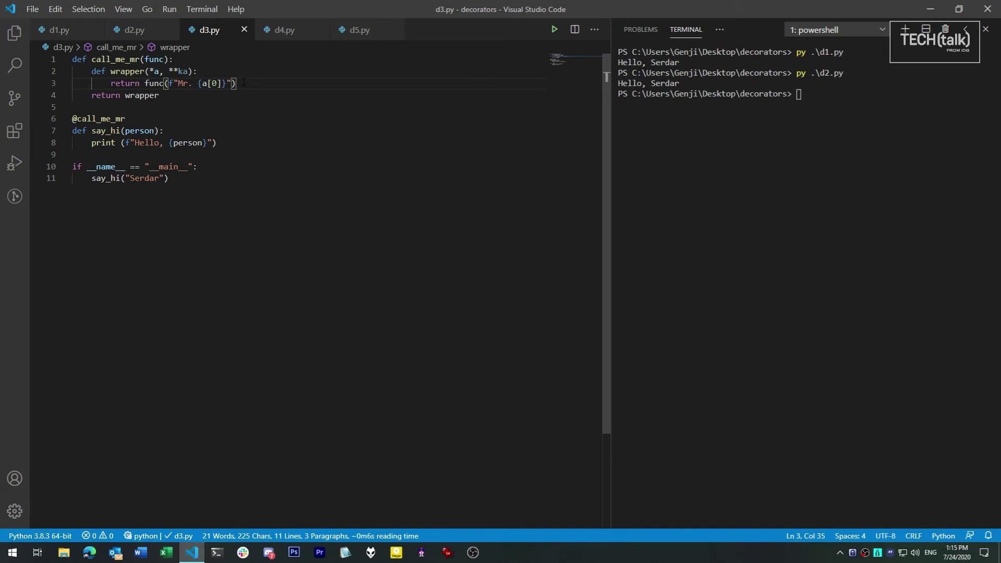
key(Down)
key(ctrl+shift+Left)
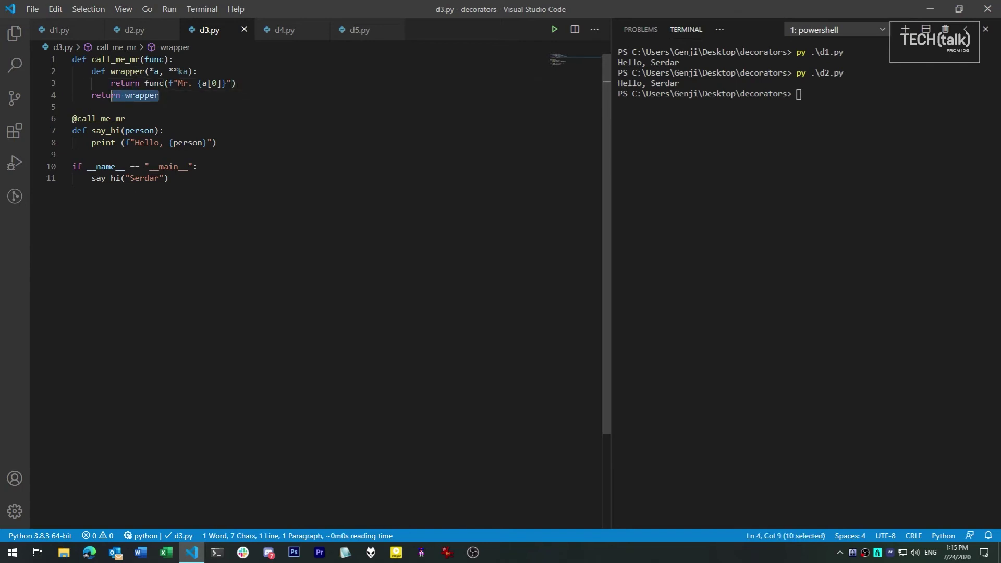
key(ctrl+shift+Left)
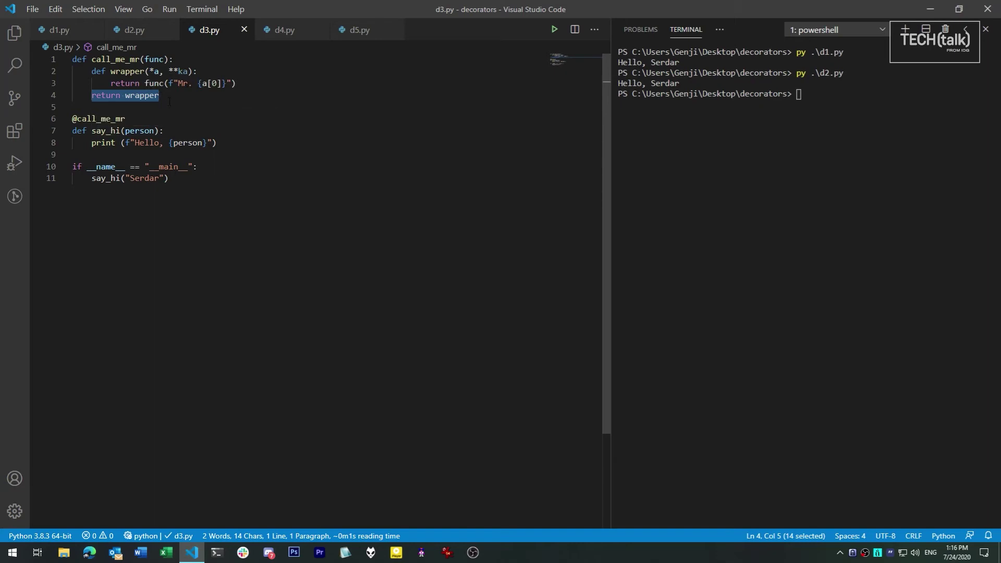
click(210, 110)
Run d3.py via 'py d3' in PowerShell, printing 'Hello, Mr. Serdar'.
click(781, 218)
text(py )
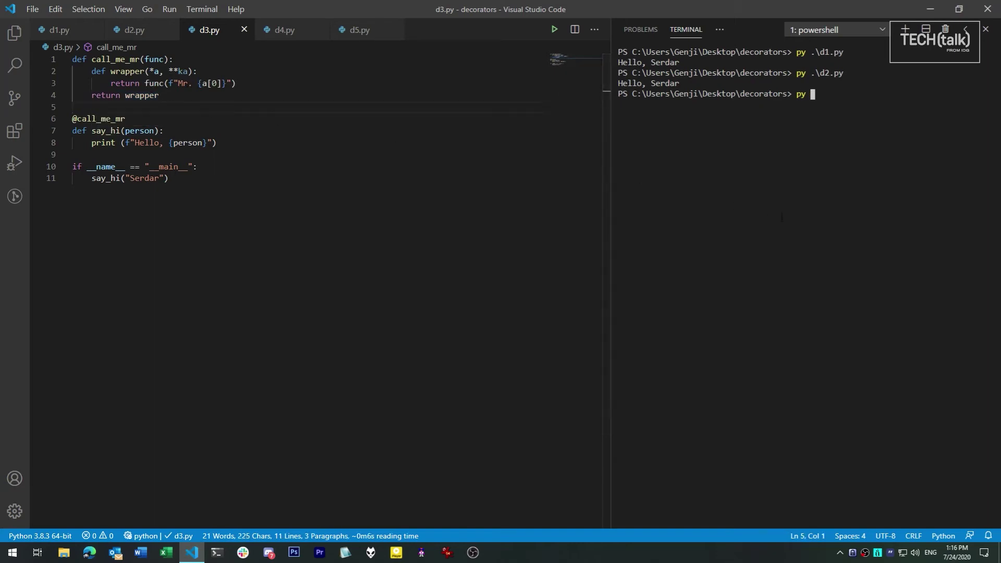
text(d3)
key(Tab)
key(Return)
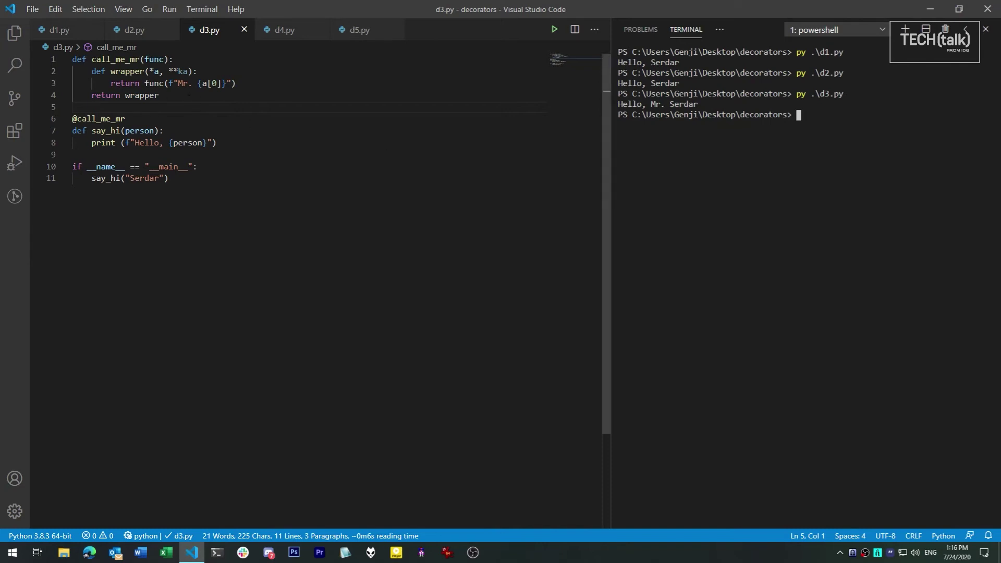
Highlight d3.py's inner wrapper function, then bring up d4.py's db_permissions code.
drag(236, 84, 64, 71)
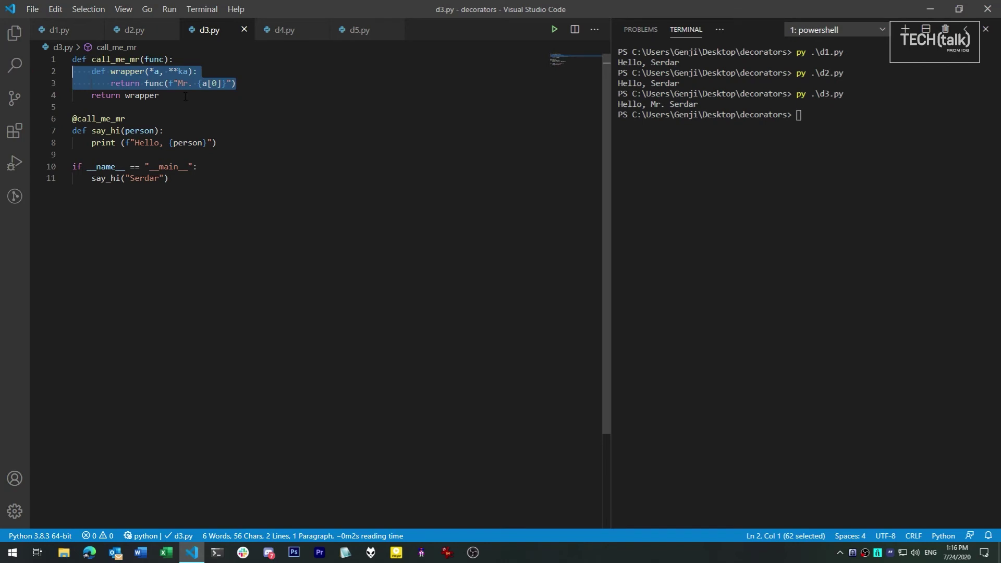
mouse_move(126, 72)
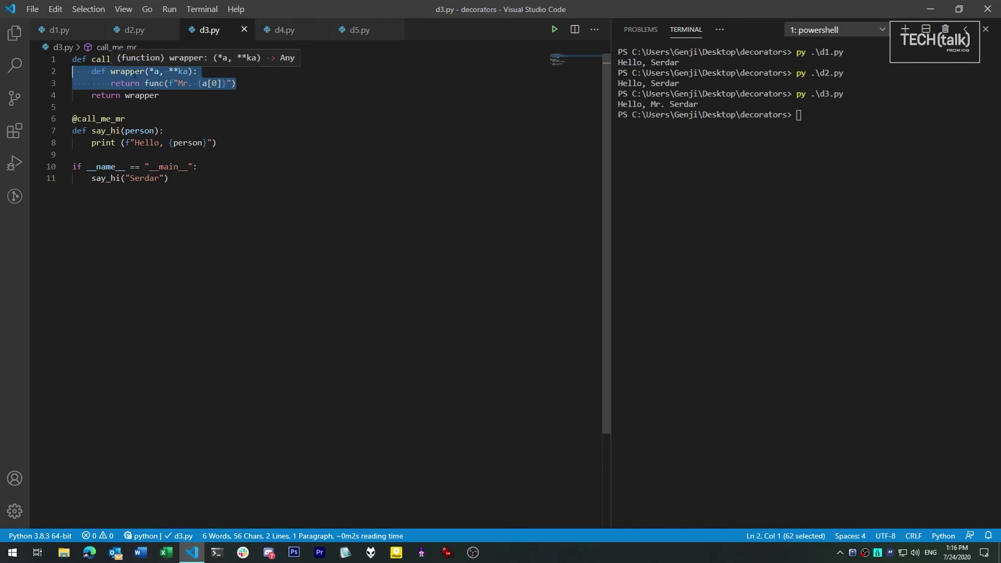
click(135, 107)
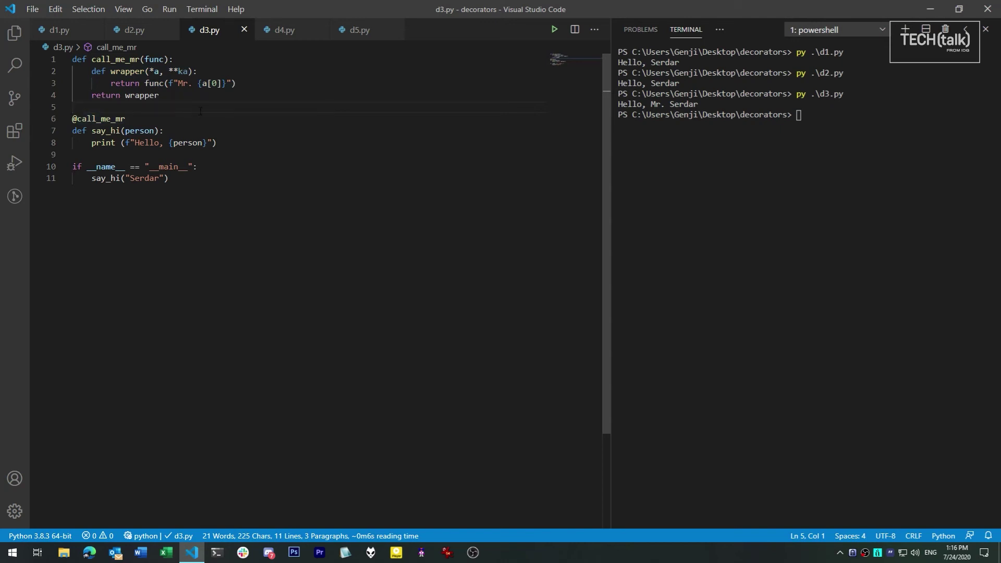
click(284, 31)
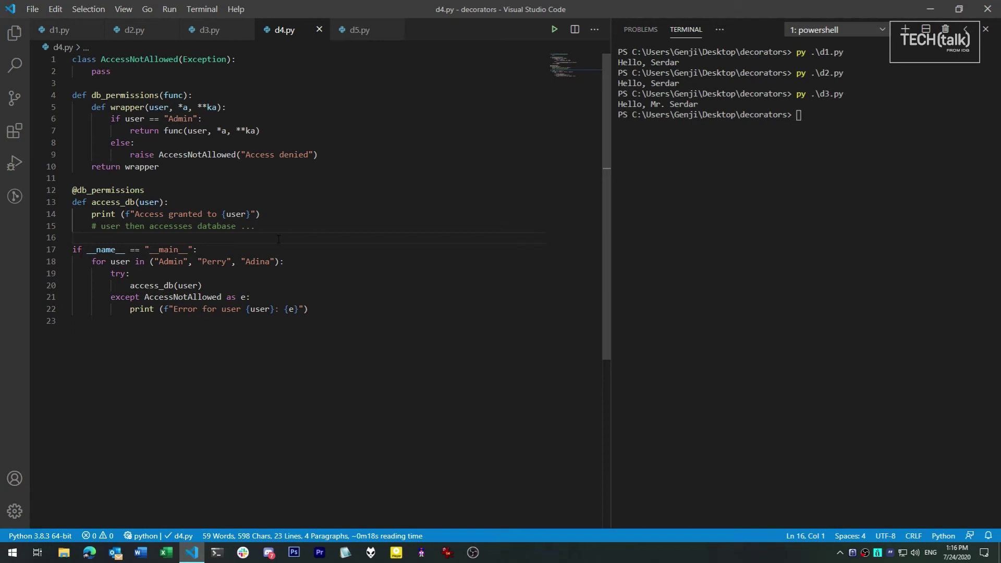
double_click(114, 202)
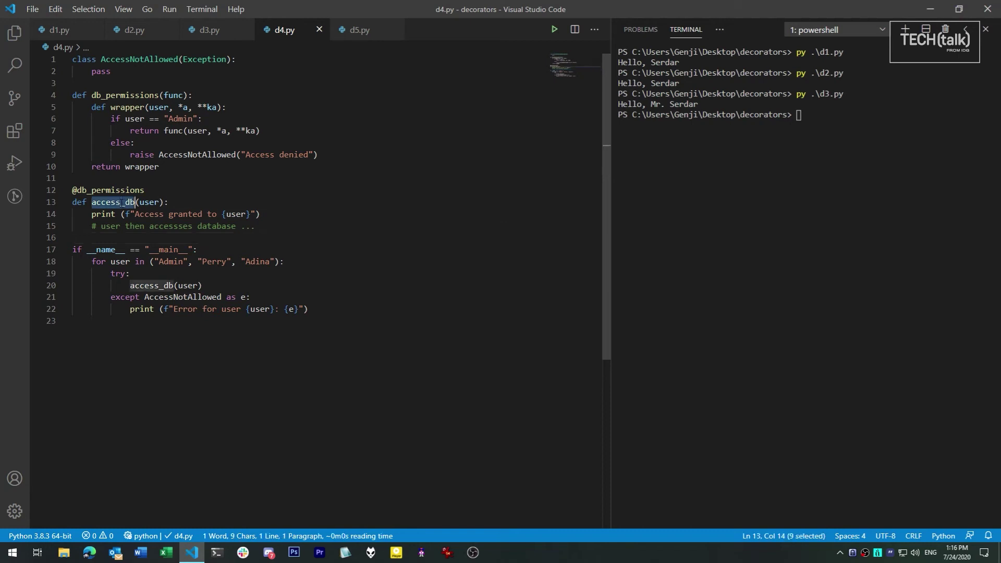
double_click(149, 203)
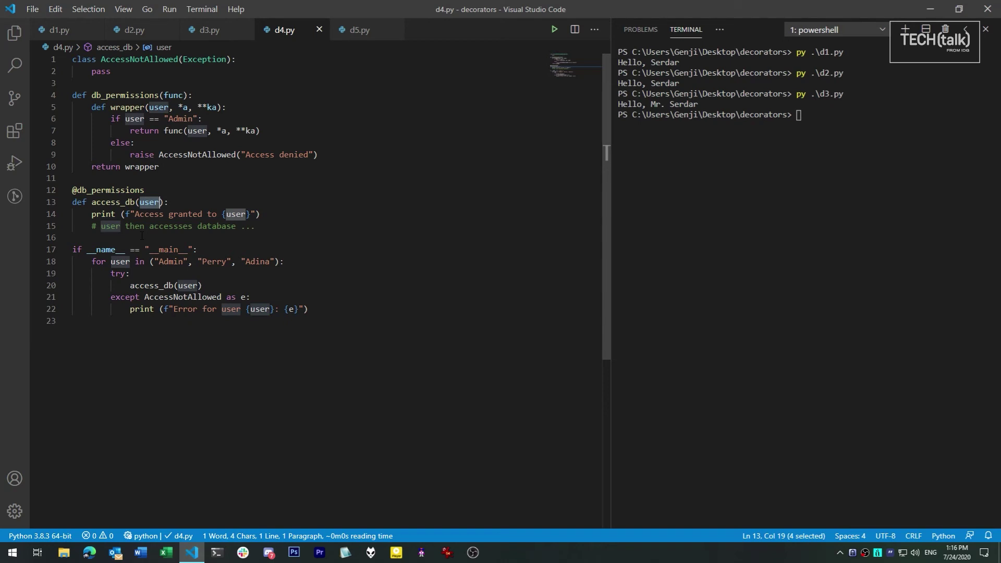
click(118, 182)
double_click(118, 190)
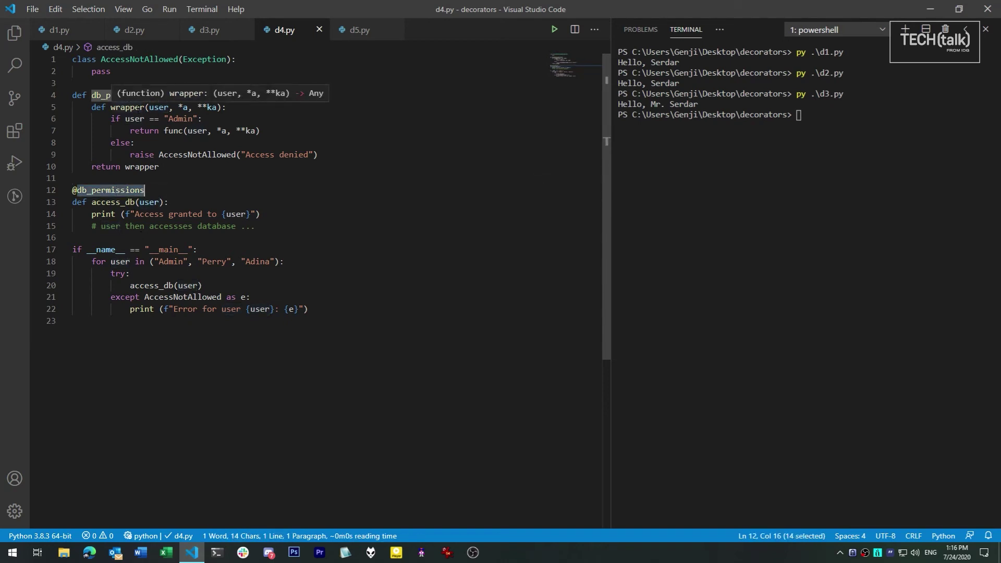
double_click(159, 107)
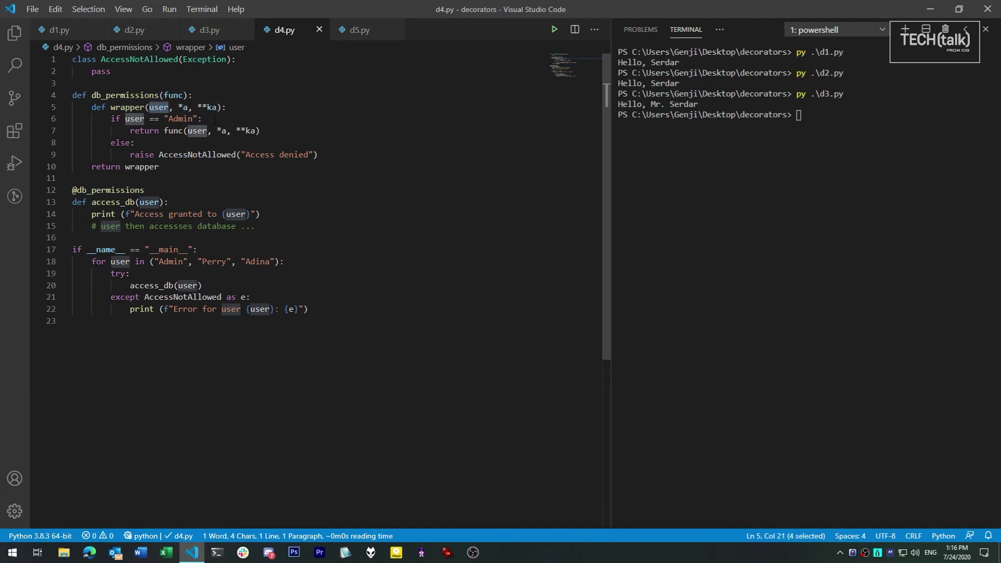
drag(201, 119, 122, 118)
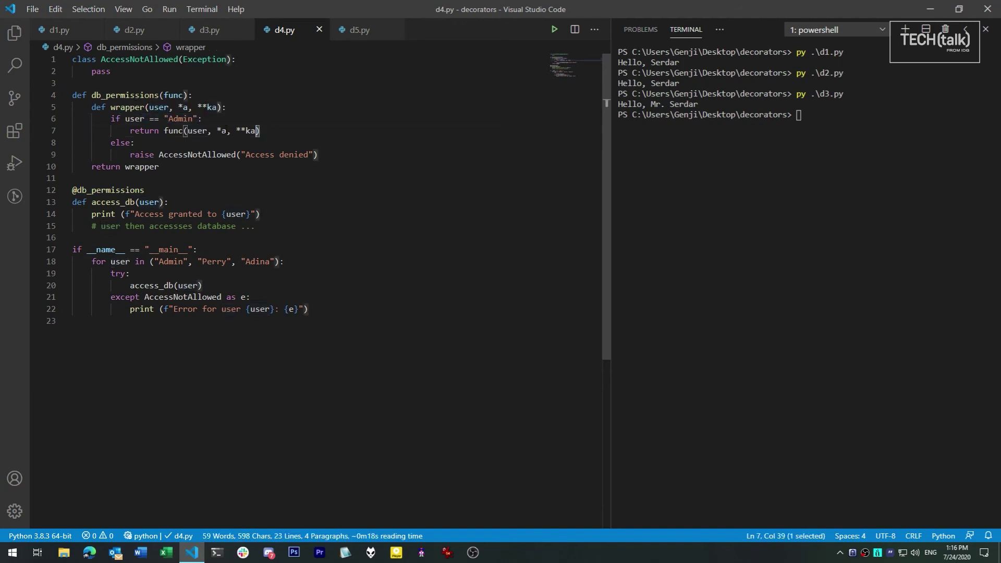
drag(260, 131, 130, 131)
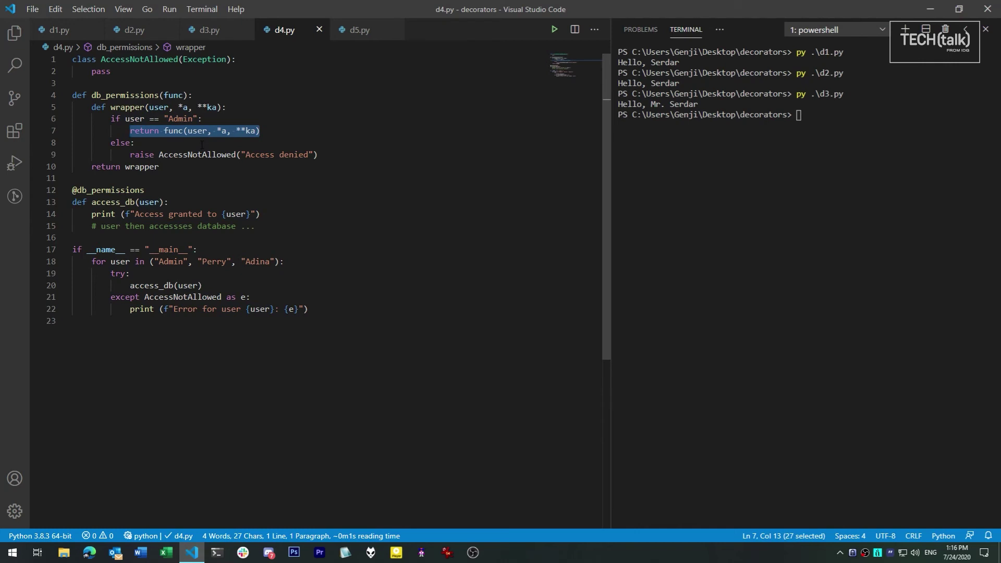
click(202, 144)
drag(316, 160, 130, 156)
click(167, 174)
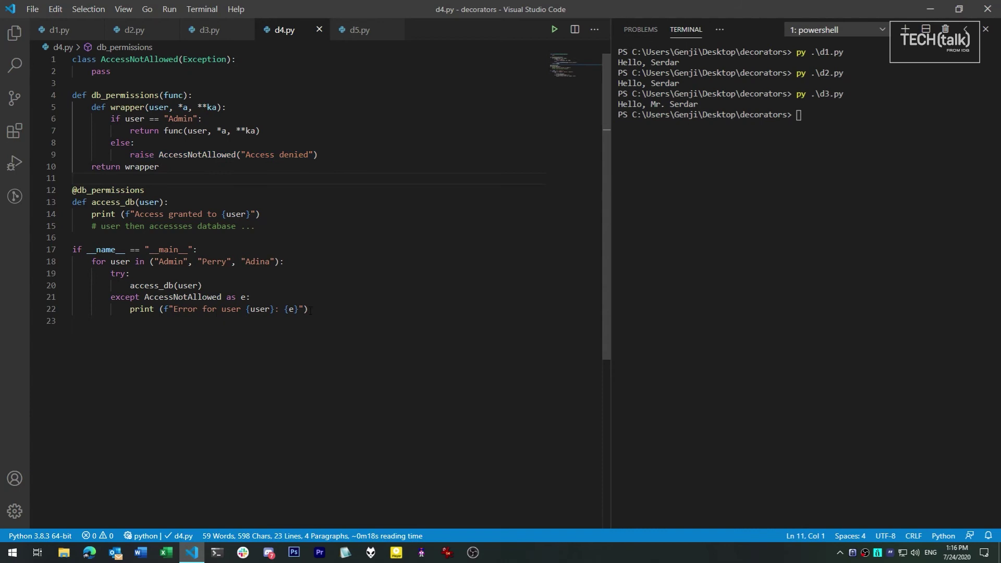
drag(75, 321, 43, 268)
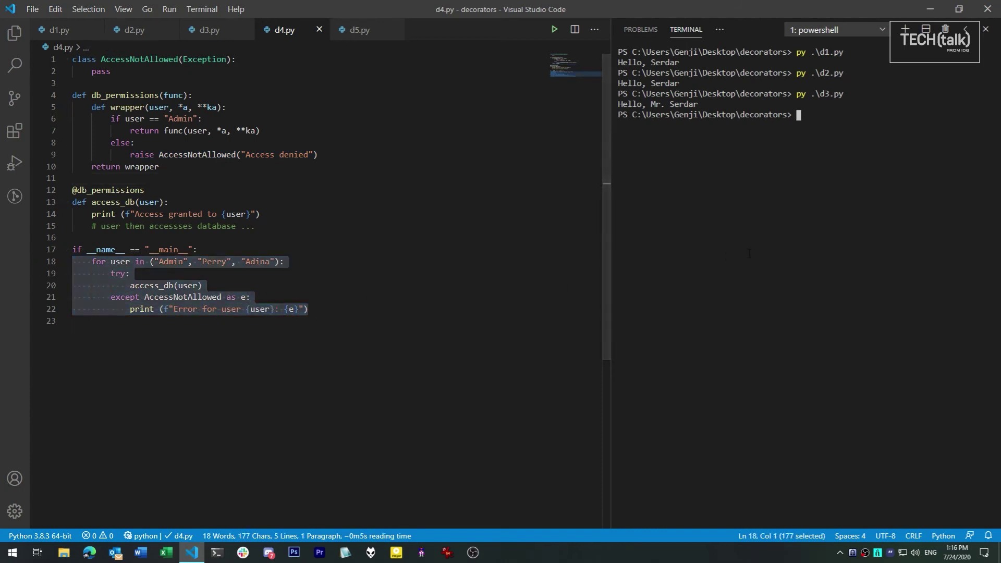
text(py .\d4.py)
key(Return)
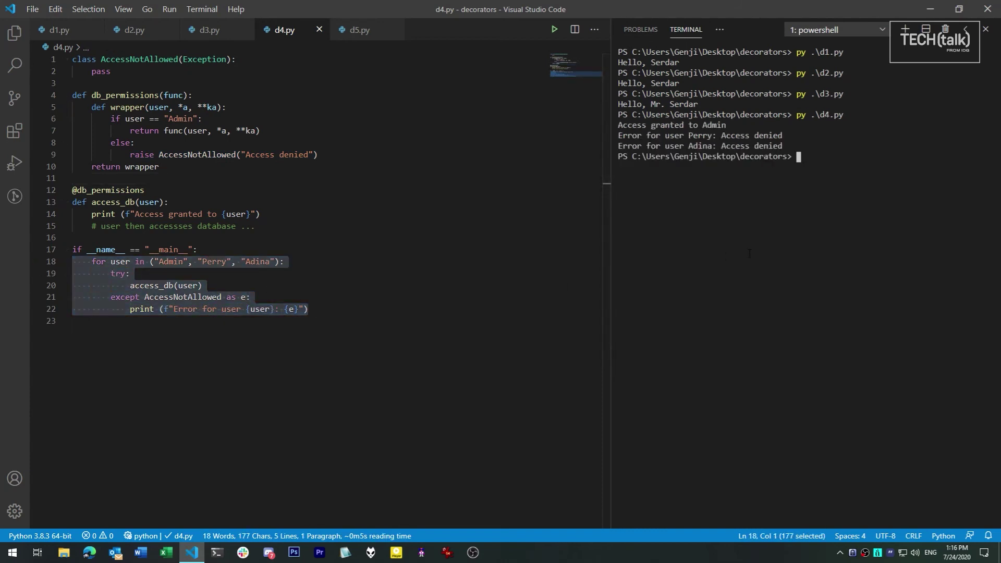
click(346, 310)
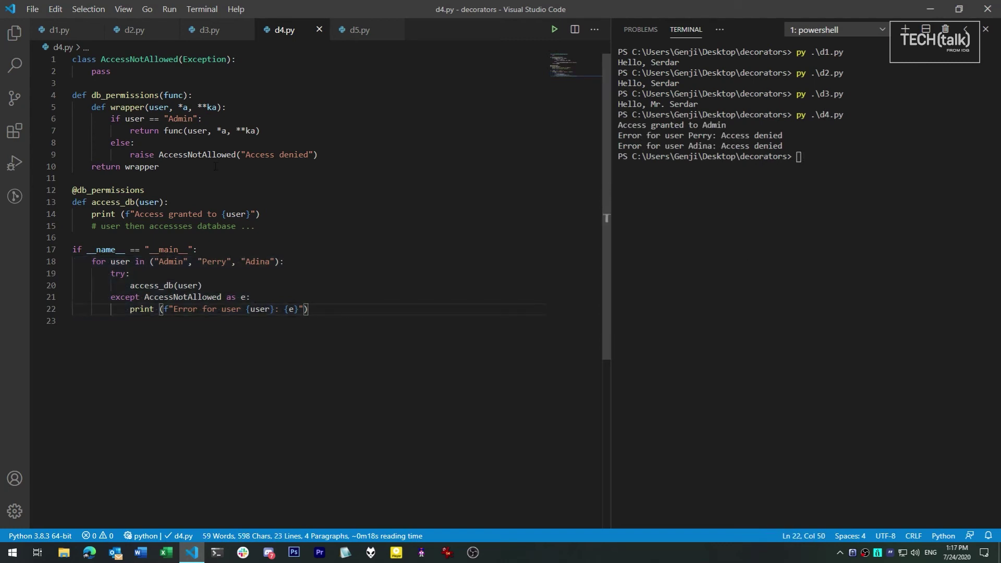
drag(214, 167, 49, 96)
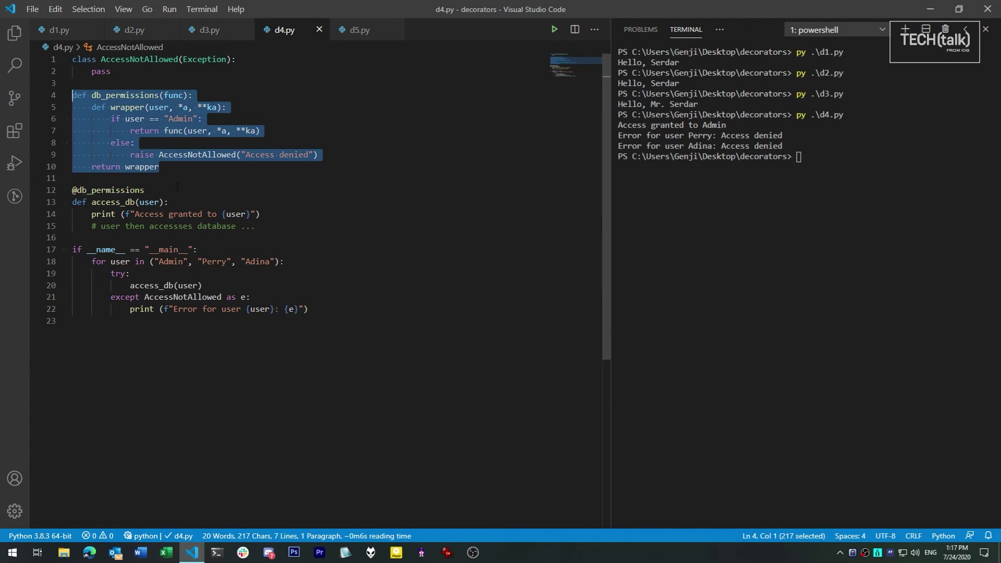
drag(163, 190, 71, 190)
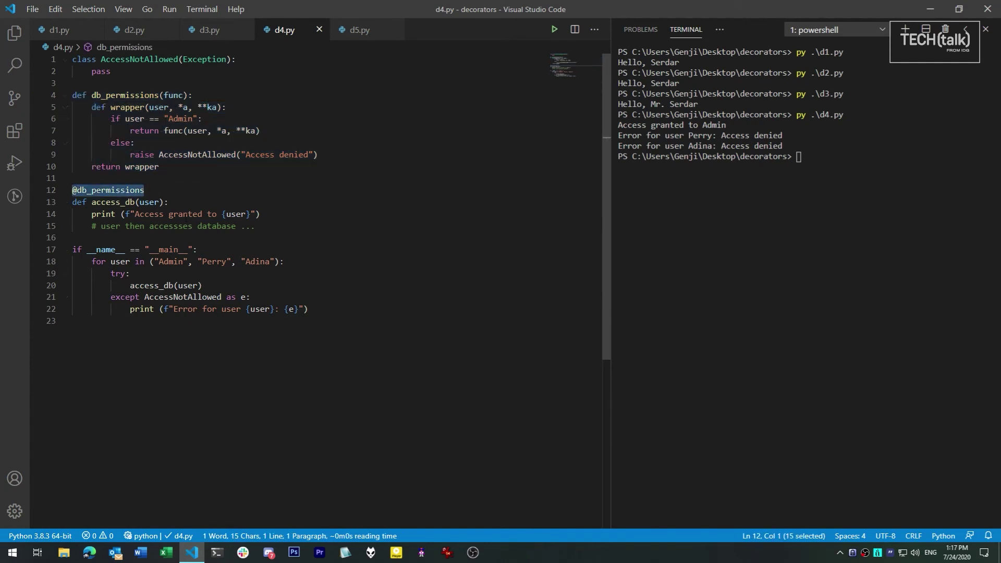
click(182, 236)
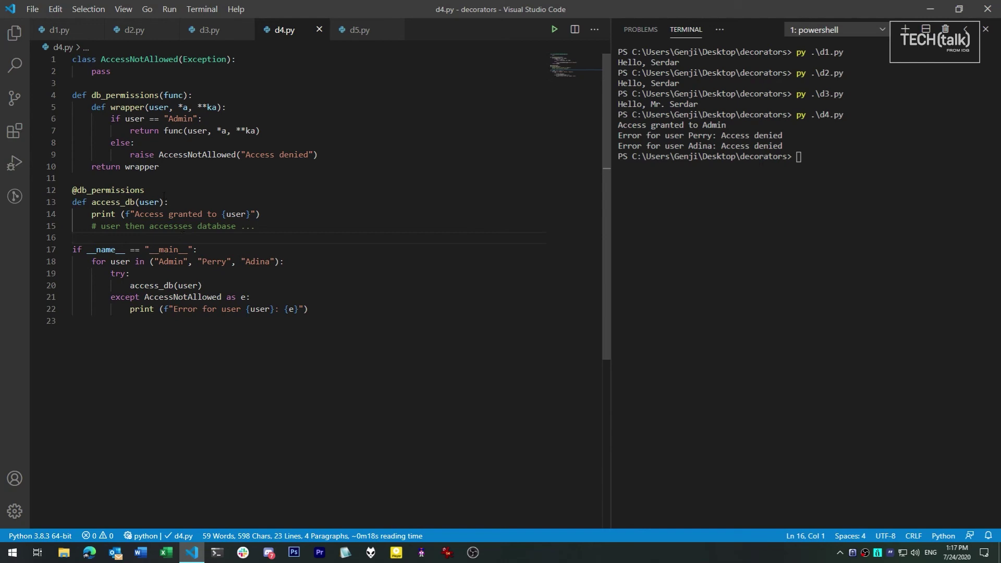
click(181, 202)
key(Return)
text(validate)
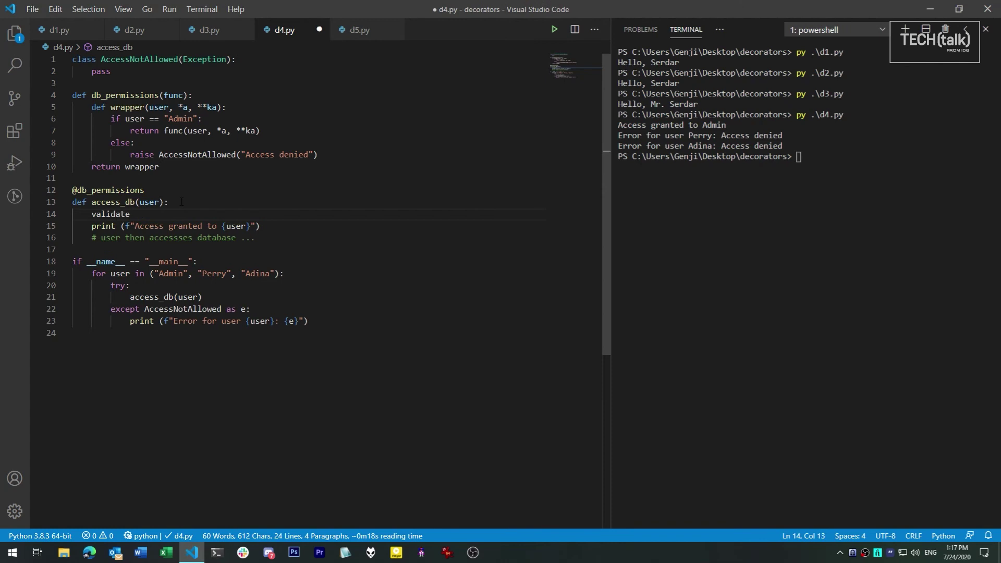
text(())
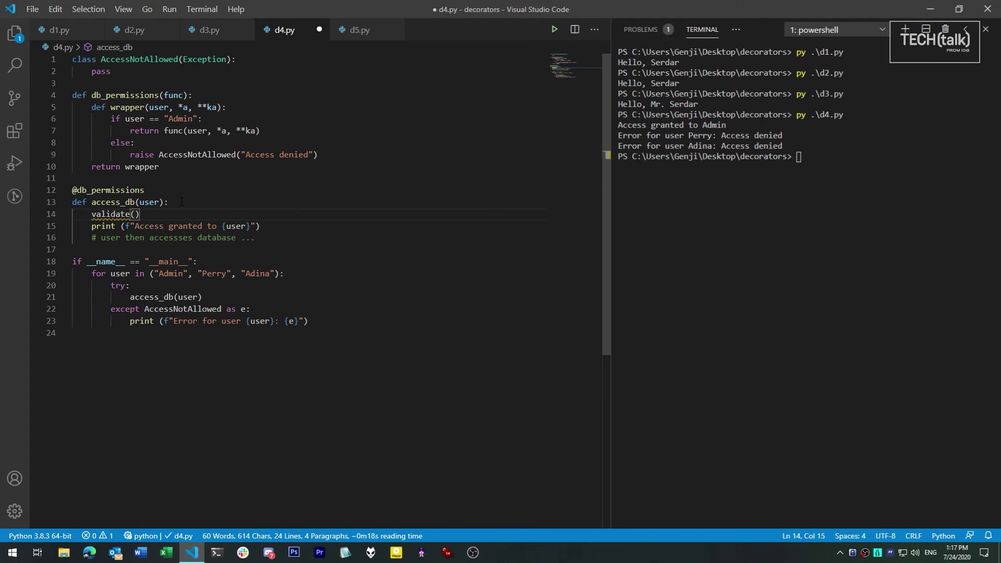
key(shift+Home)
key(shift+Home)
key(Delete)
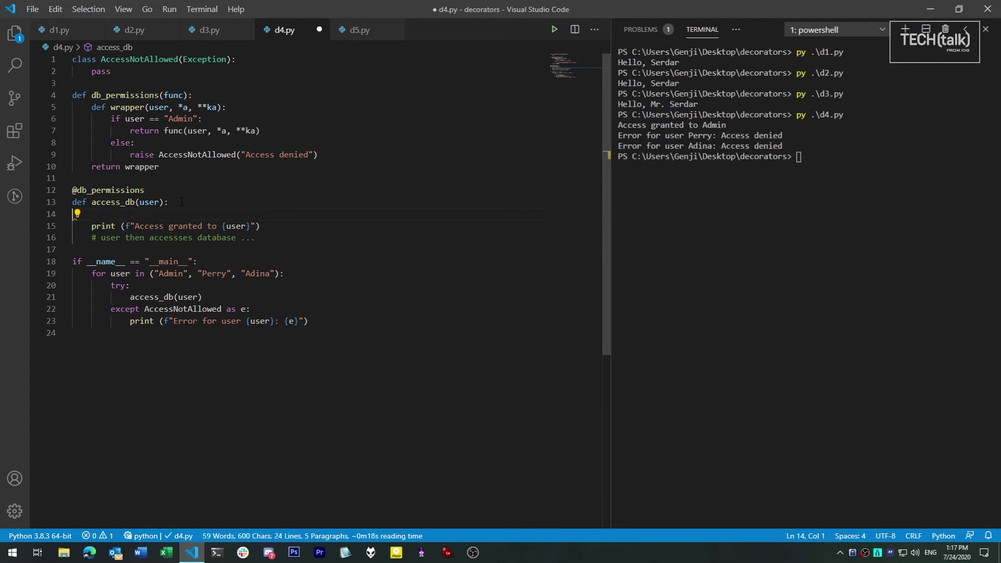
key(Delete)
key(ctrl+s)
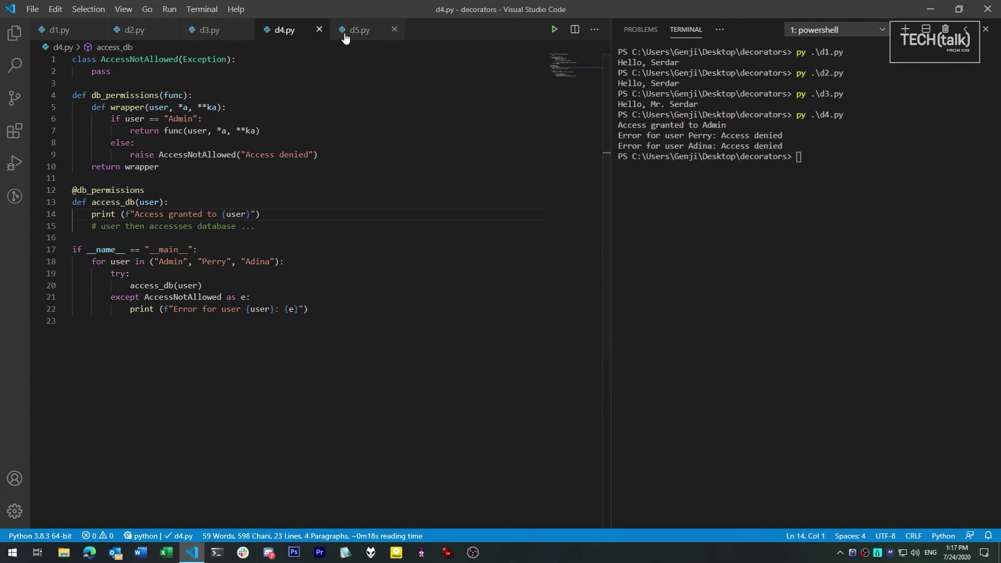
Review d5.py's stacked upcase and call_me_mr decorators, then run it with py .\d5.py.
click(347, 33)
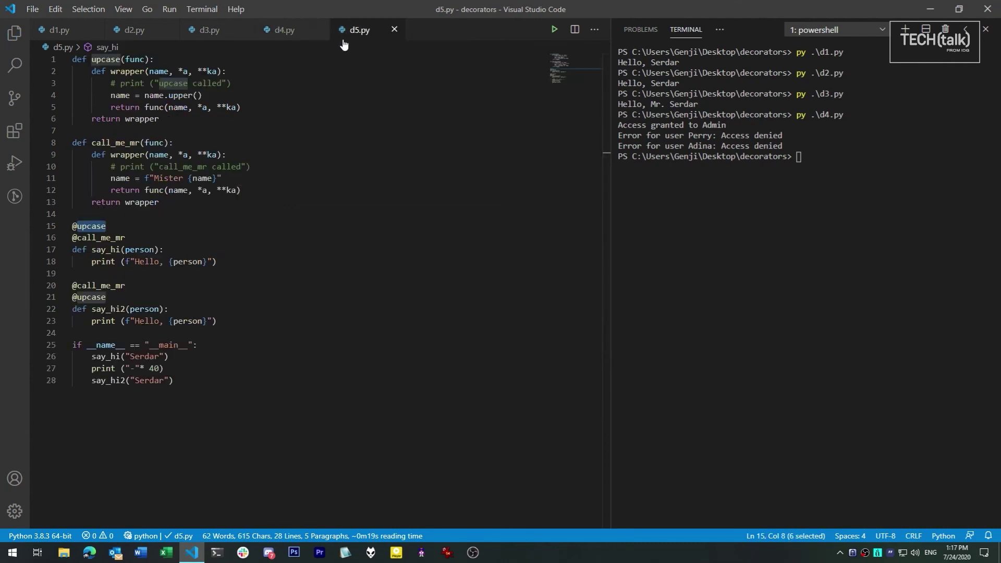
click(255, 214)
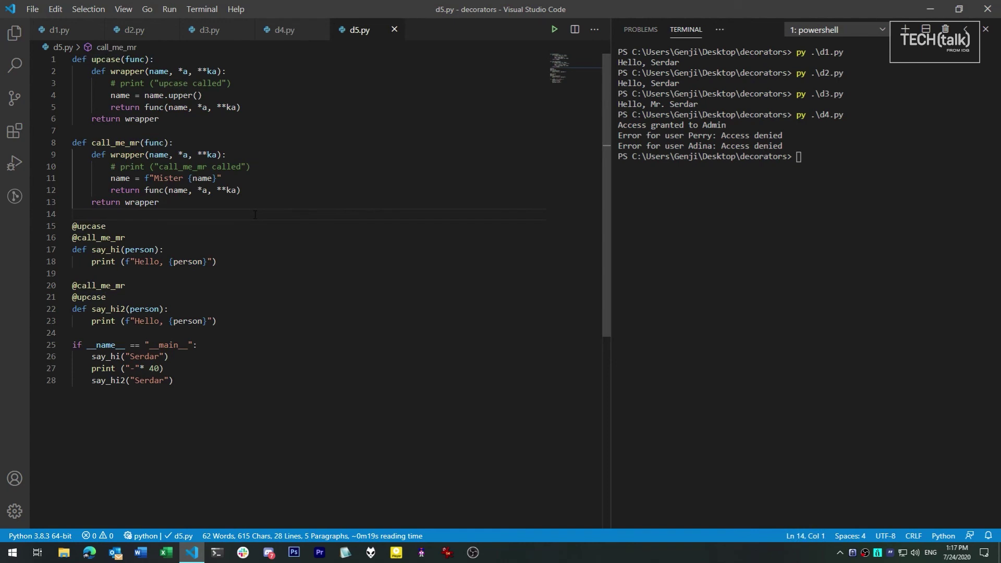
click(106, 60)
double_click(127, 144)
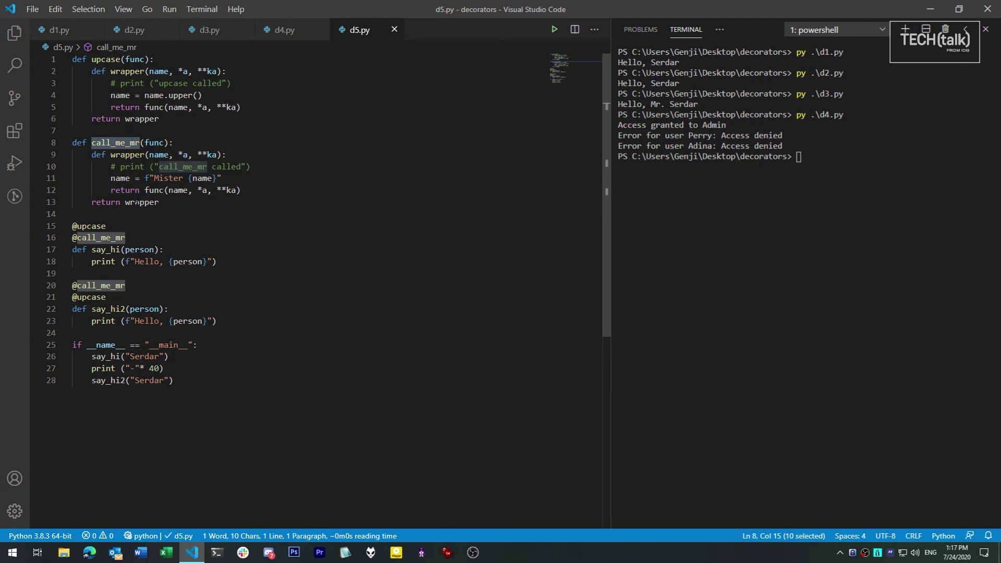
click(124, 215)
click(124, 226)
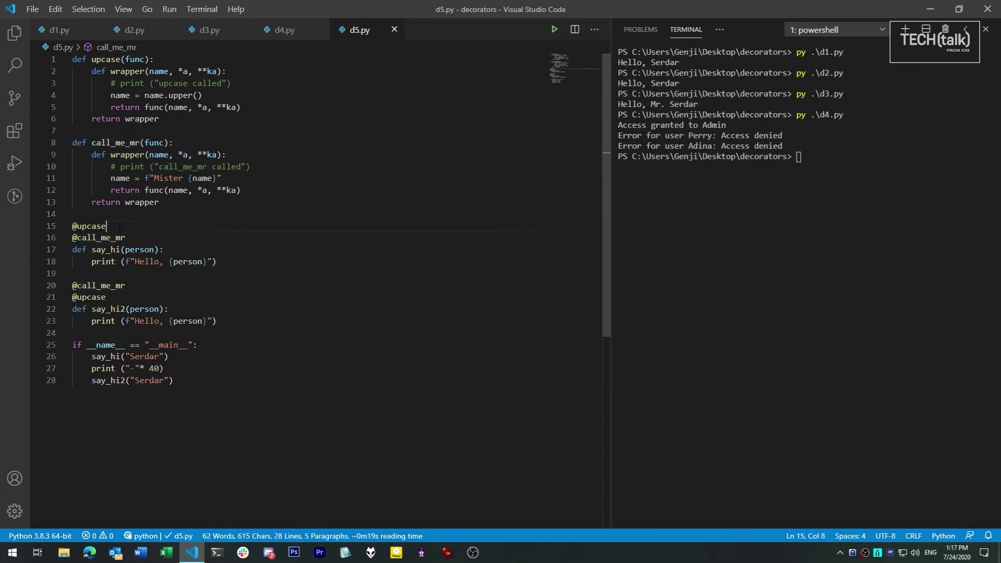
click(128, 238)
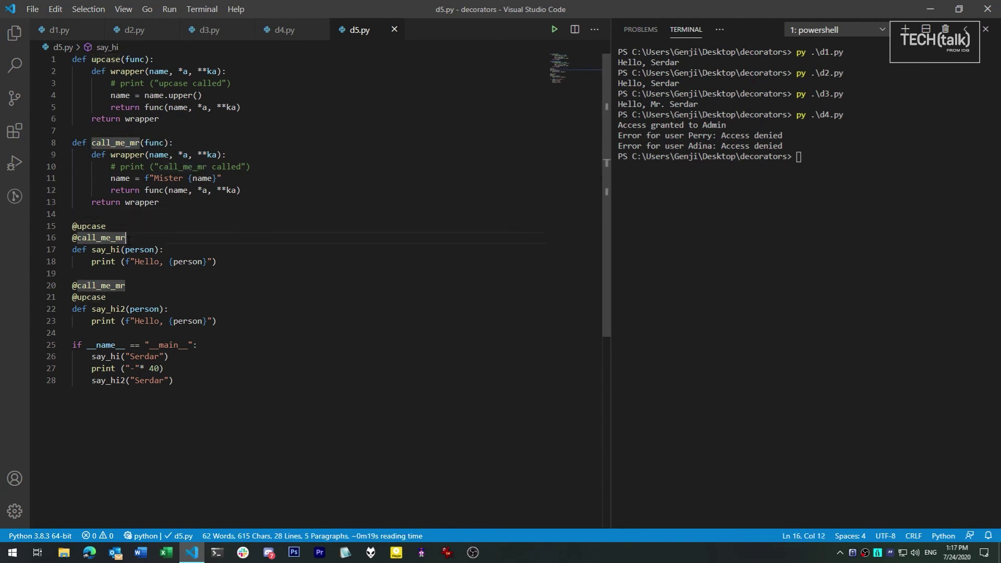
click(106, 297)
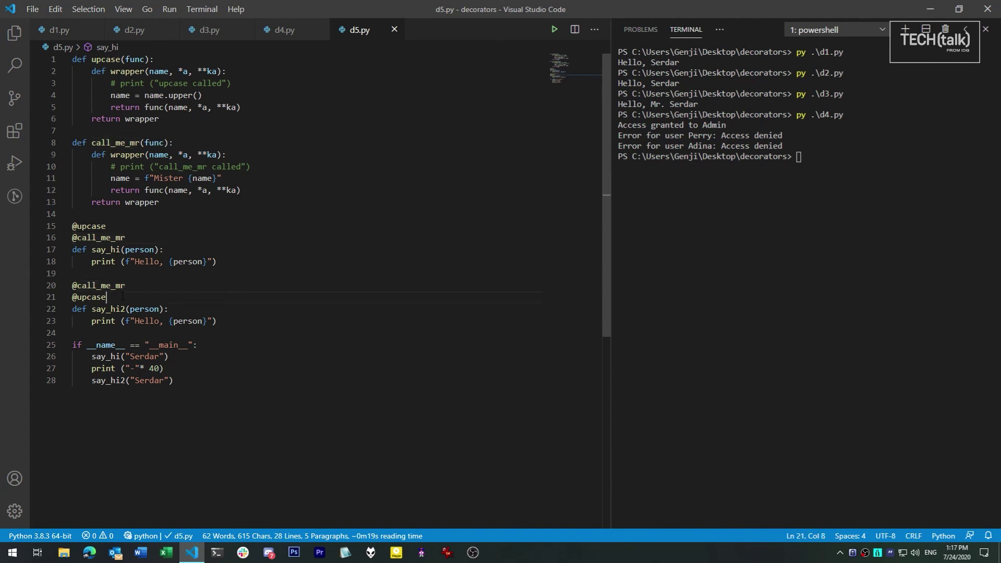
click(738, 311)
text(py .\d5.py)
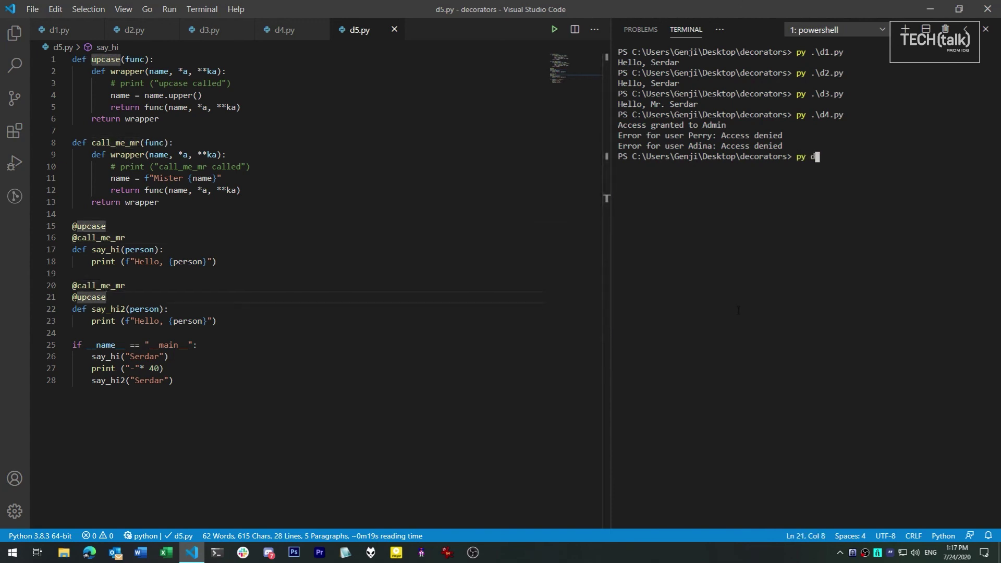
key(Return)
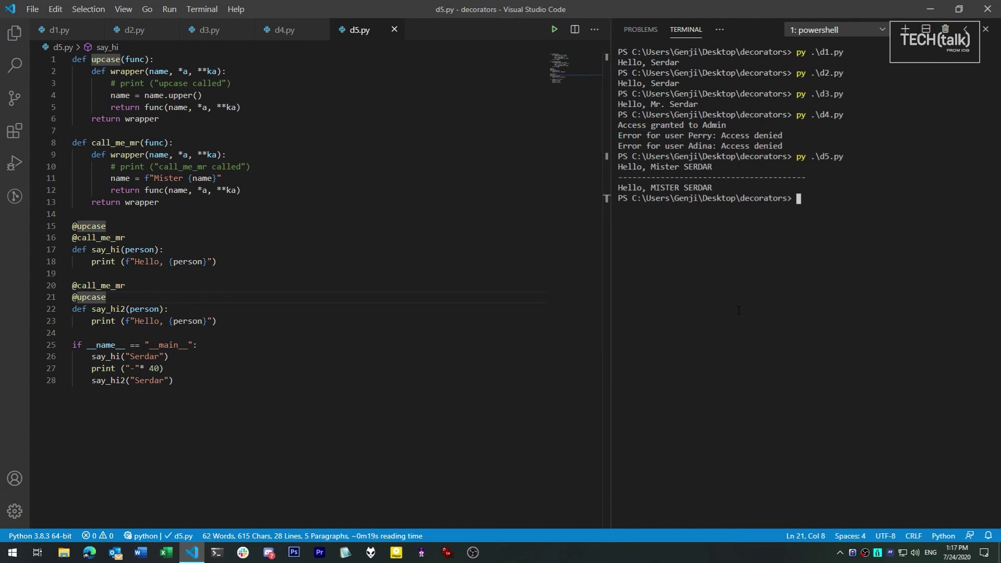
Uncomment the upcase and call_me_mr print lines in d5.py and save.
click(251, 88)
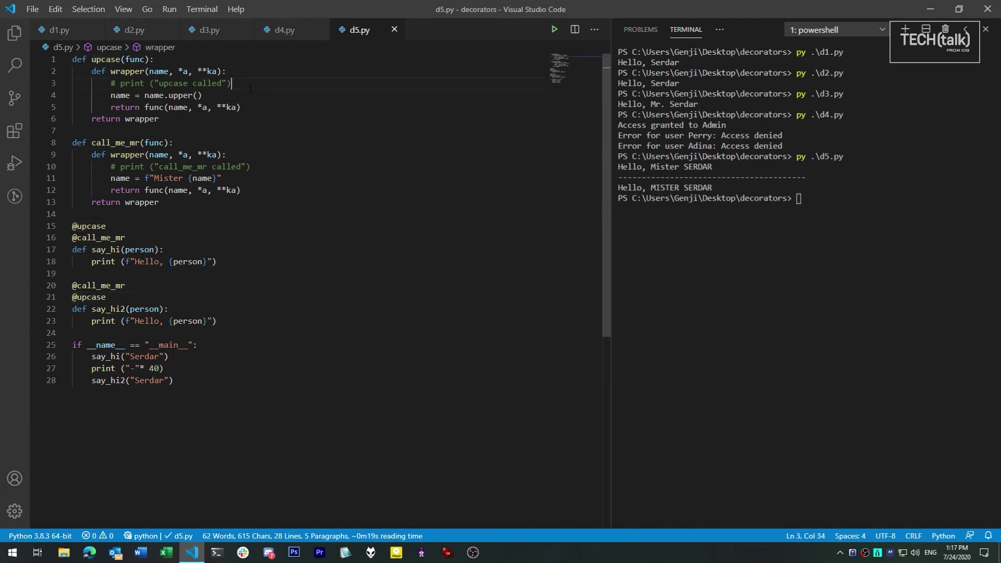
key(ctrl+slash)
key(Down)
key(Down)
key(Down)
key(Down)
key(Down)
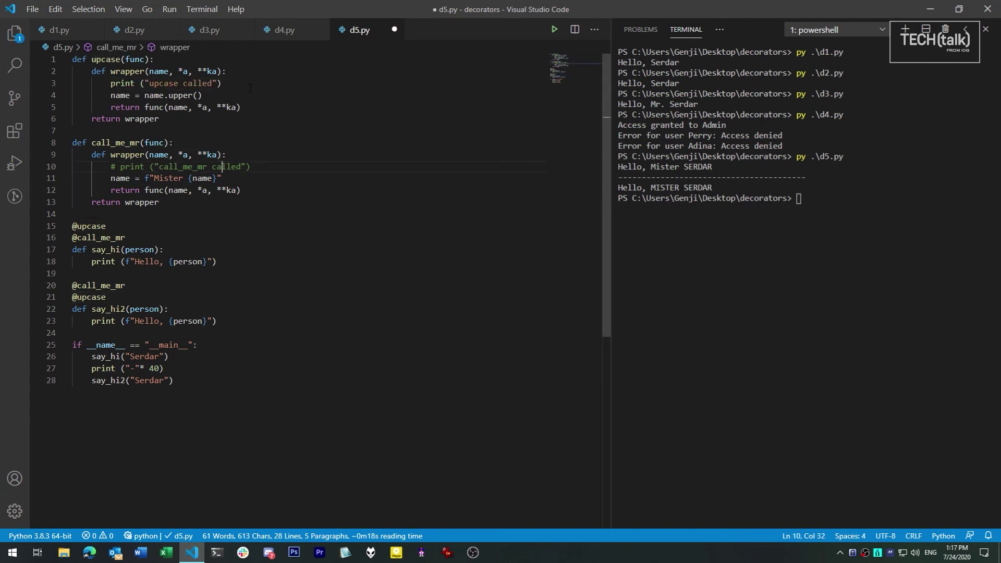
key(ctrl+slash)
key(ctrl+s)
Rerun d5.py to show each decorator's call order.
click(712, 236)
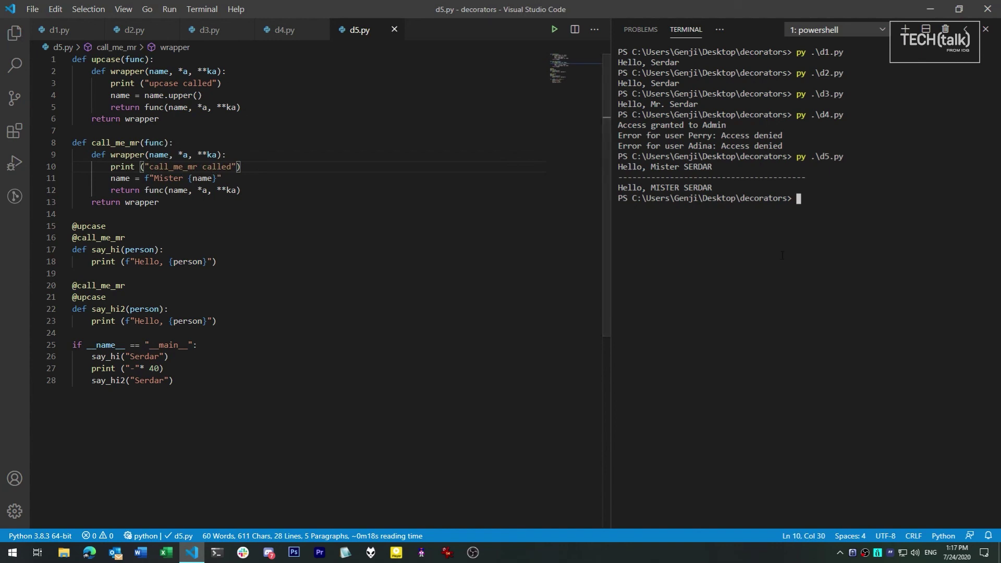
key(Up)
key(Return)
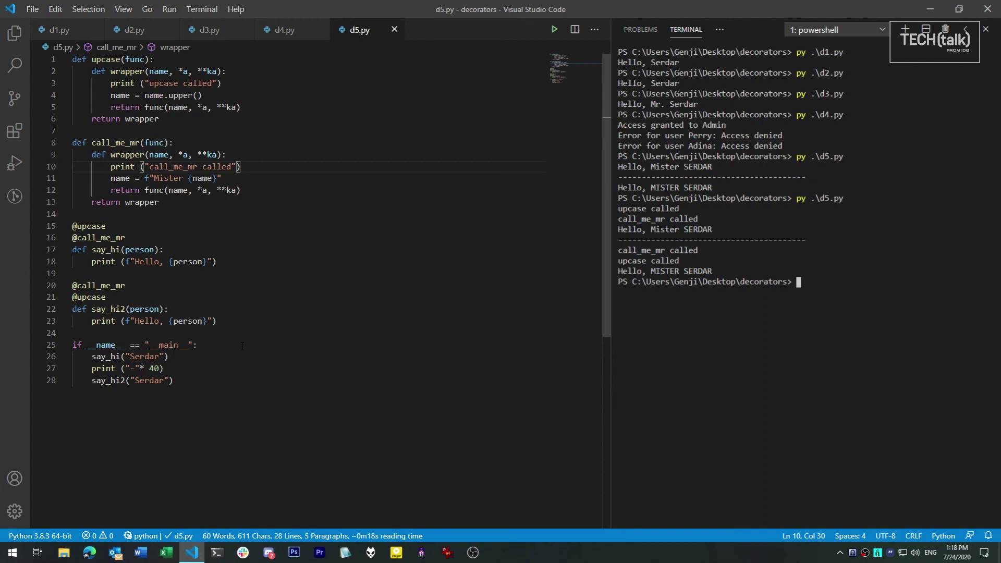
drag(149, 155, 211, 154)
drag(149, 71, 226, 72)
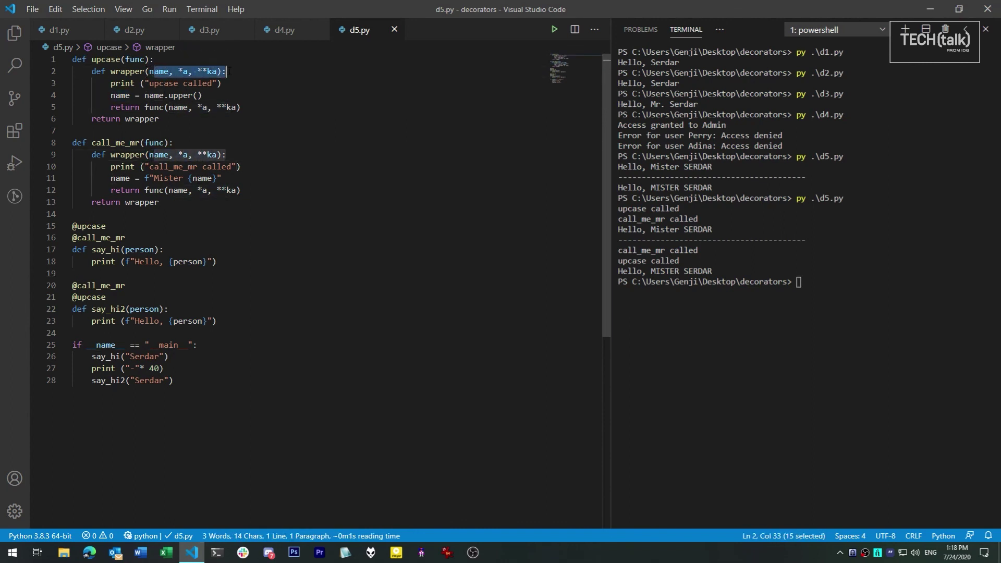
click(249, 129)
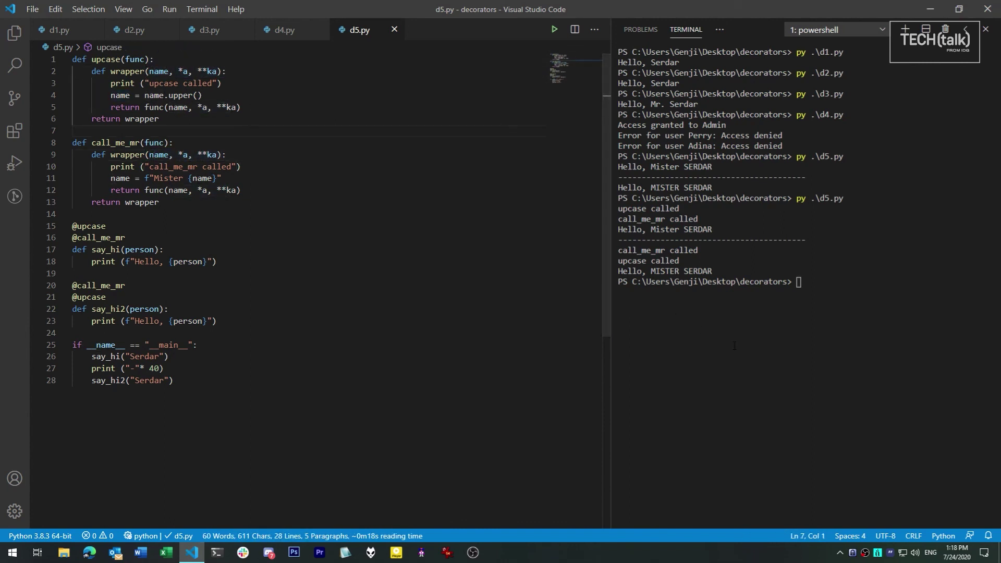